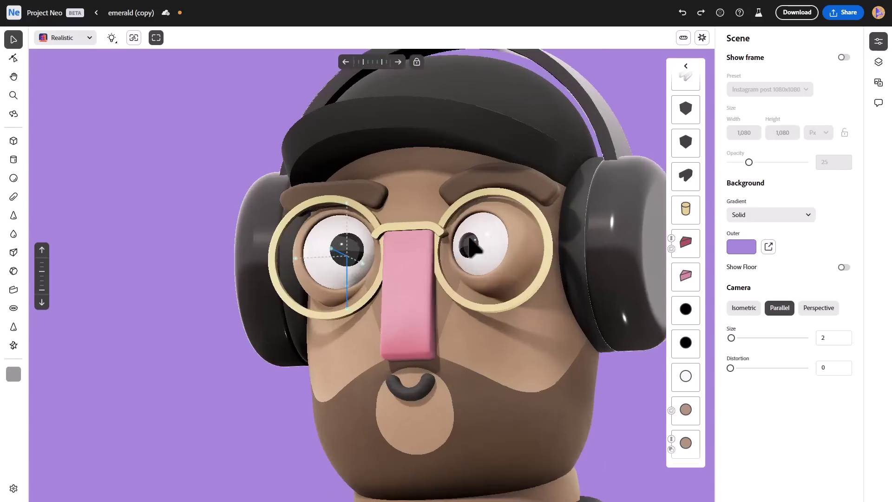
Step: Examine the emerald (copy) model of a head with glasses and headphones up close and from several angles
{"action": "left_click", "coordinate": [413, 375]}
{"action": "scroll", "coordinate": [414, 375], "scroll_direction": "down", "scroll_amount": 5}
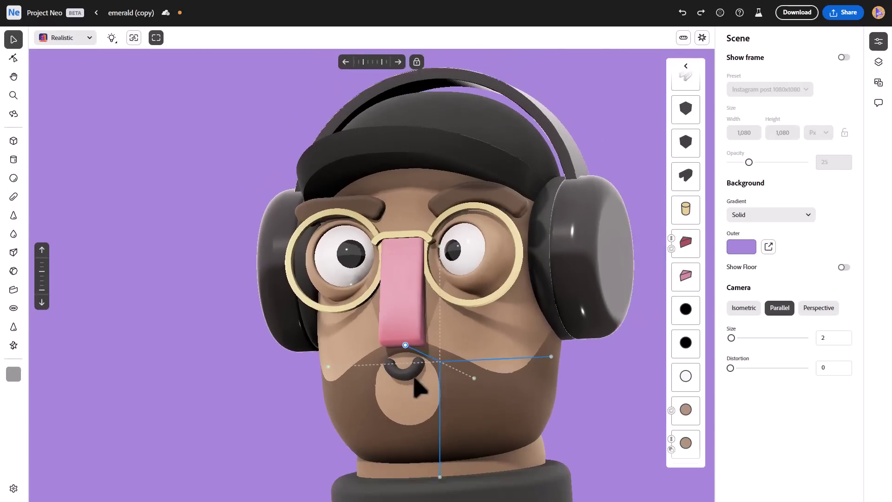
{"action": "right_click_drag", "start_coordinate": [384, 369], "coordinate": [405, 377]}
{"action": "left_click", "coordinate": [409, 281]}
{"action": "scroll", "coordinate": [409, 281], "scroll_direction": "up", "scroll_amount": 5}
{"action": "left_click", "coordinate": [500, 304]}
{"action": "middle_click_drag", "start_coordinate": [450, 298], "coordinate": [362, 293]}
{"action": "right_click_drag", "start_coordinate": [400, 320], "coordinate": [386, 333]}
{"action": "left_click_drag", "start_coordinate": [388, 330], "coordinate": [378, 368]}
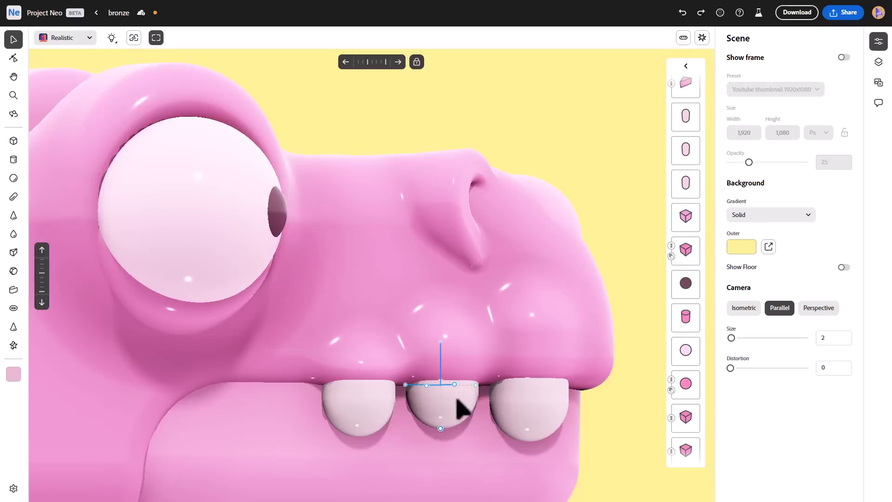
Step: Examine the pink crocodile's teeth, snout and jaw in the bronze design at different distances and angles
{"action": "scroll", "coordinate": [458, 409], "scroll_direction": "up", "scroll_amount": 3}
{"action": "middle_click_drag", "start_coordinate": [395, 415], "coordinate": [342, 358]}
{"action": "scroll", "coordinate": [409, 368], "scroll_direction": "down", "scroll_amount": 4}
{"action": "middle_click_drag", "start_coordinate": [409, 368], "coordinate": [450, 386]}
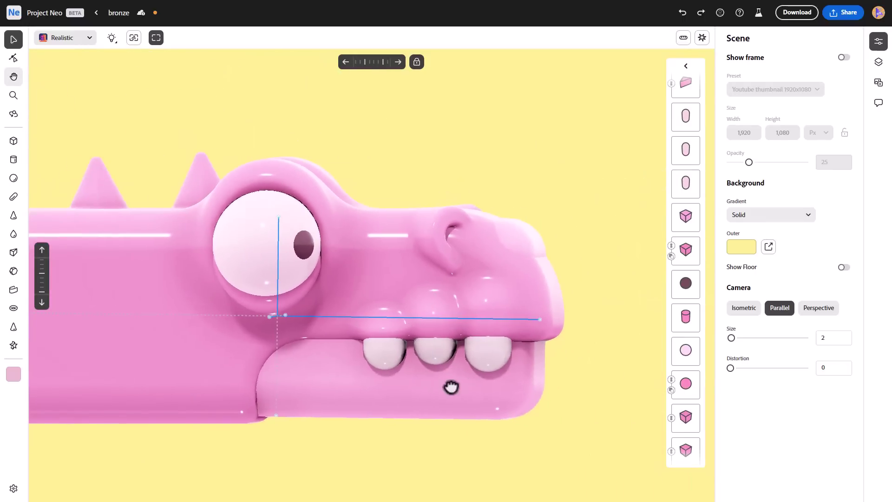
{"action": "right_click_drag", "start_coordinate": [450, 386], "coordinate": [414, 365]}
{"action": "middle_click_drag", "start_coordinate": [526, 411], "coordinate": [433, 400]}
{"action": "left_click", "coordinate": [433, 401]}
{"action": "scroll", "coordinate": [448, 362], "scroll_direction": "down", "scroll_amount": 3}
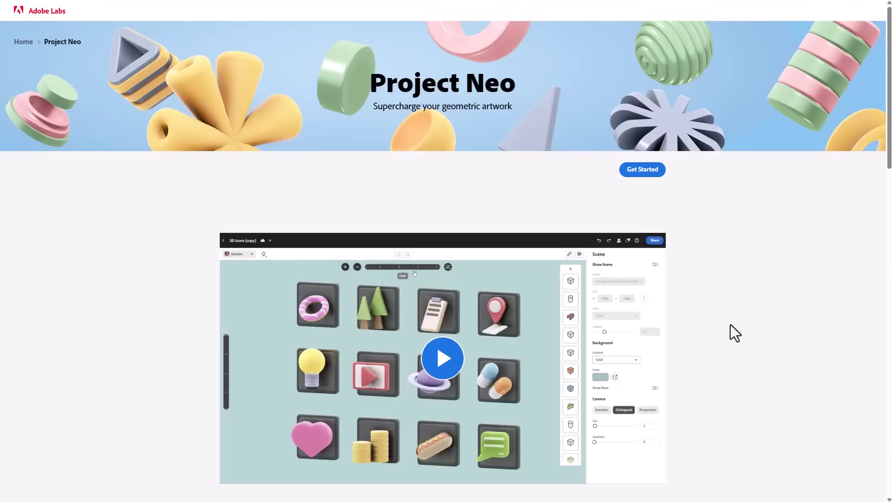
Step: Look through the Adobe Labs page for Project Neo and get started with the tool
{"action": "scroll", "coordinate": [730, 325], "scroll_direction": "down", "scroll_amount": 15}
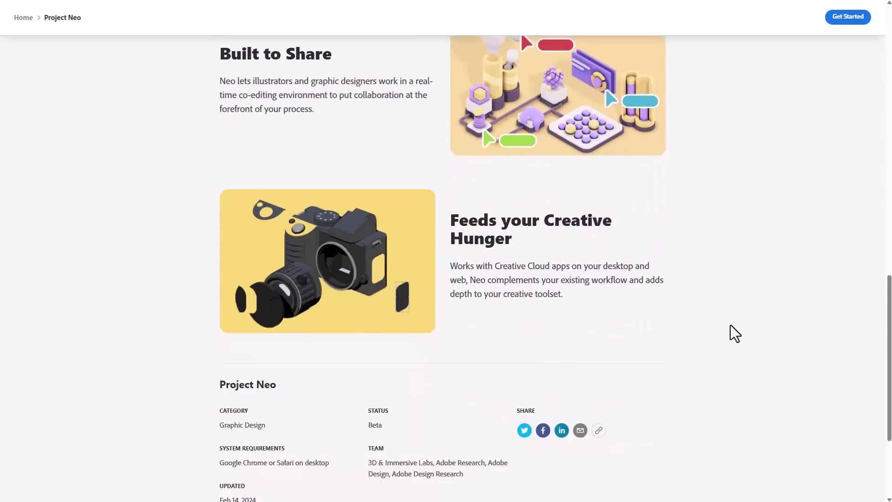
{"action": "scroll", "coordinate": [729, 326], "scroll_direction": "up", "scroll_amount": 15}
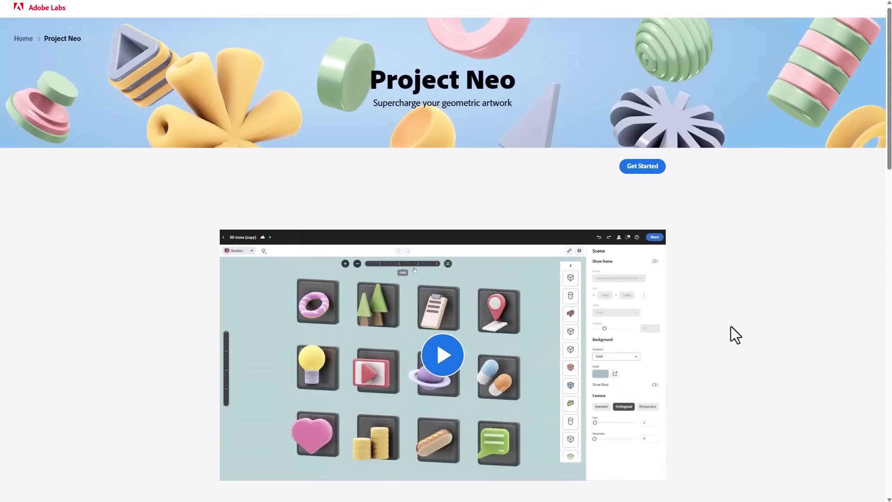
{"action": "left_click", "coordinate": [636, 172]}
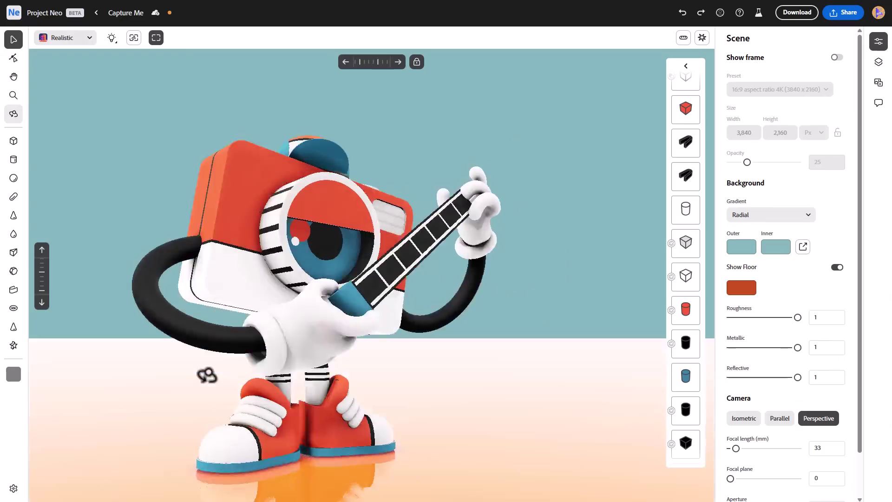
Step: View the Capture Me, emerald (copy) and Chassing Stars designs from other sides
{"action": "left_click_drag", "start_coordinate": [207, 375], "coordinate": [469, 369]}
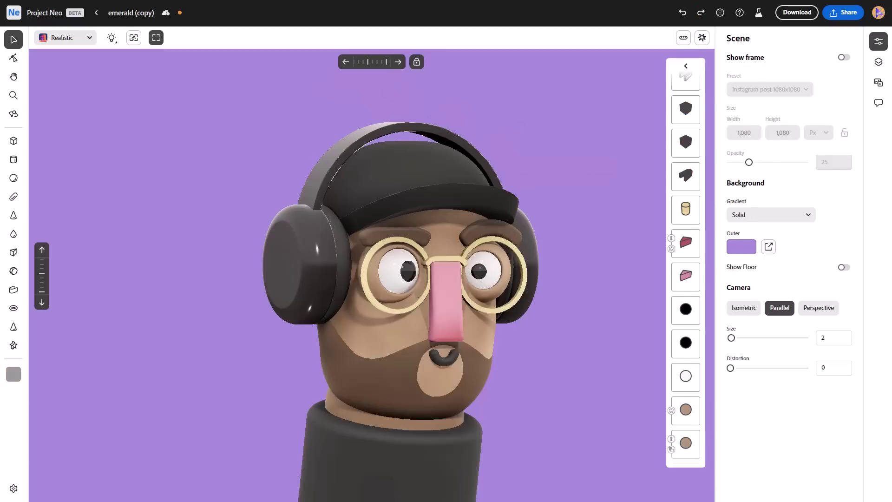
{"action": "left_click_drag", "start_coordinate": [580, 404], "coordinate": [265, 394]}
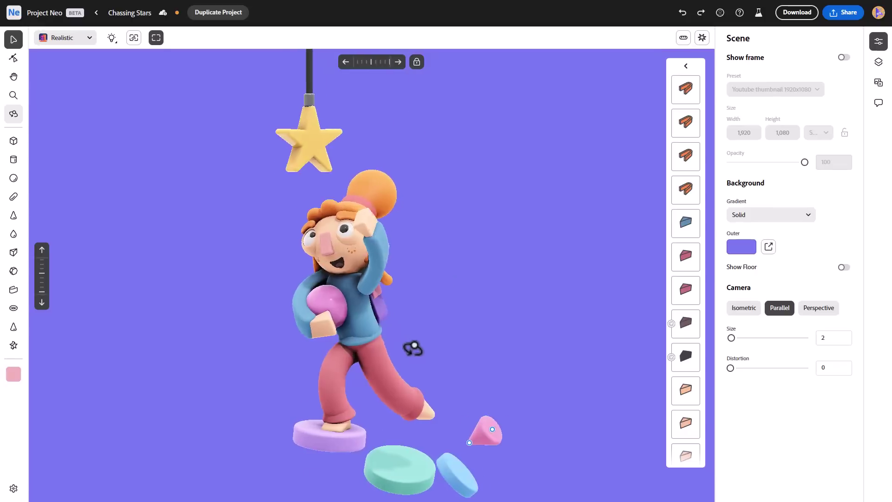
{"action": "left_click_drag", "start_coordinate": [413, 347], "coordinate": [348, 360]}
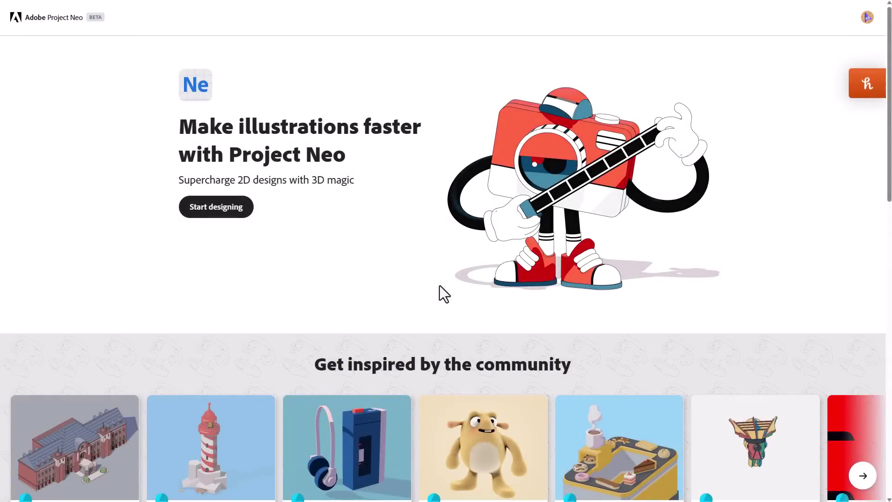
Step: Start designing from the Project Neo landing page, browse the featured and community projects, and create a new design
{"action": "left_click", "coordinate": [223, 215]}
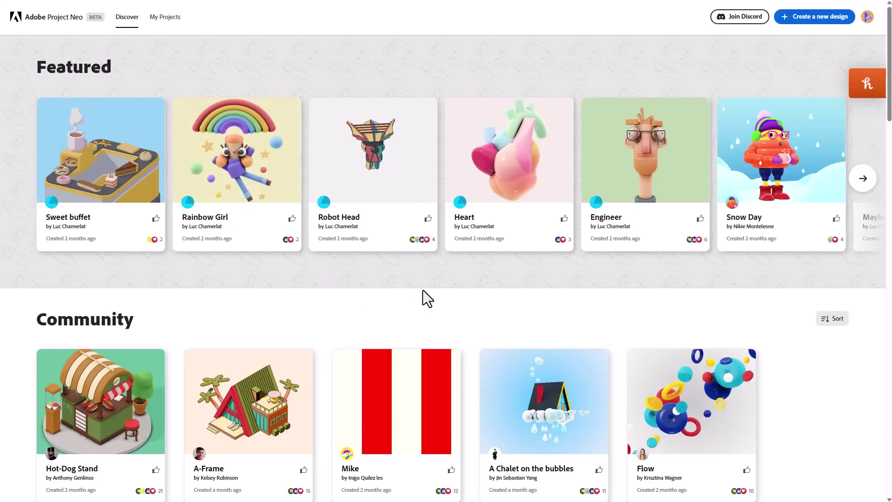
{"action": "scroll", "coordinate": [422, 290], "scroll_direction": "down", "scroll_amount": 5}
{"action": "scroll", "coordinate": [422, 288], "scroll_direction": "up", "scroll_amount": 5}
{"action": "left_click", "coordinate": [816, 20]}
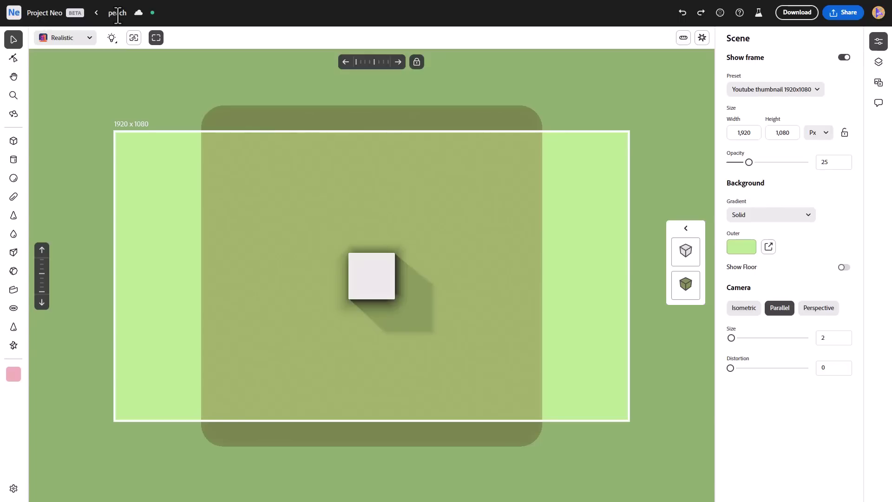
Step: Examine the starter cube and its base in the peach design at different distances and angles
{"action": "key", "text": "z"}
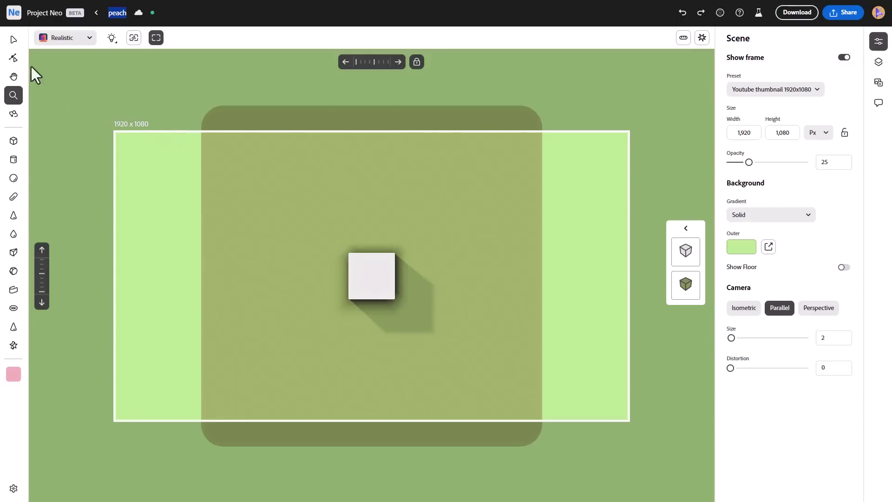
{"action": "left_click", "coordinate": [14, 39]}
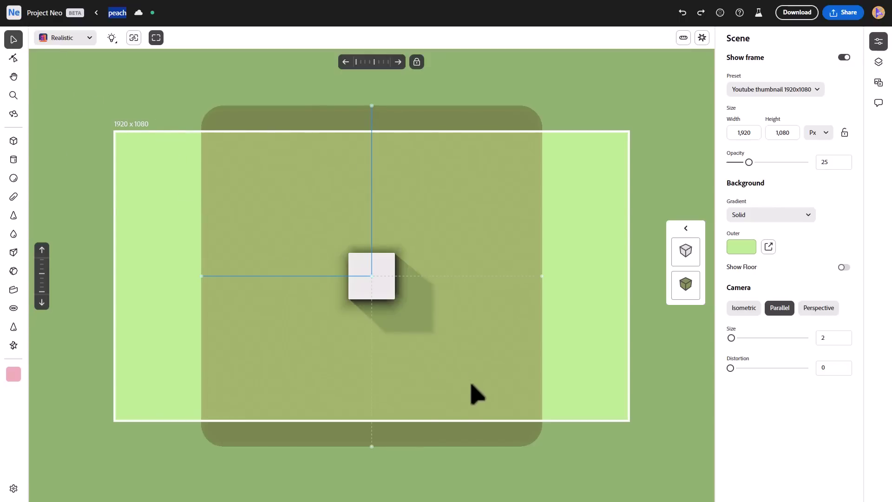
{"action": "scroll", "coordinate": [447, 408], "scroll_direction": "up", "scroll_amount": 3}
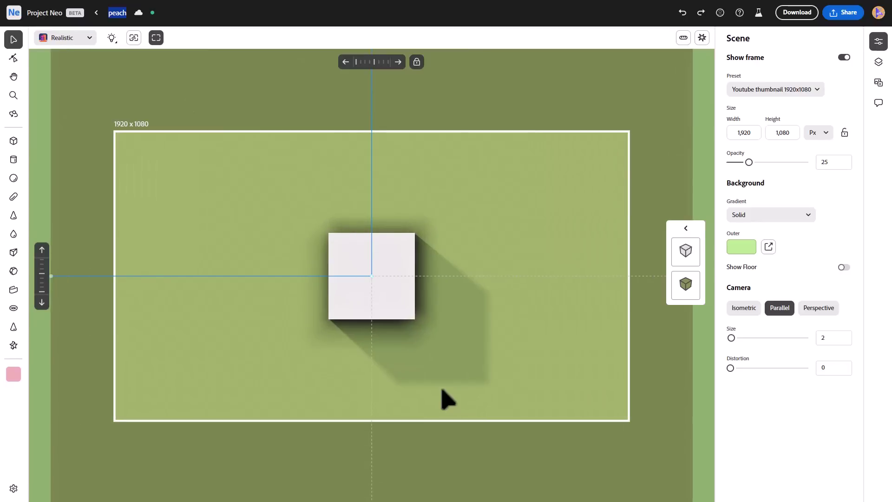
{"action": "scroll", "coordinate": [442, 389], "scroll_direction": "down", "scroll_amount": 3}
{"action": "scroll", "coordinate": [443, 391], "scroll_direction": "up", "scroll_amount": 3}
{"action": "scroll", "coordinate": [443, 392], "scroll_direction": "down", "scroll_amount": 4}
{"action": "scroll", "coordinate": [444, 393], "scroll_direction": "up", "scroll_amount": 4}
{"action": "scroll", "coordinate": [445, 396], "scroll_direction": "down", "scroll_amount": 3}
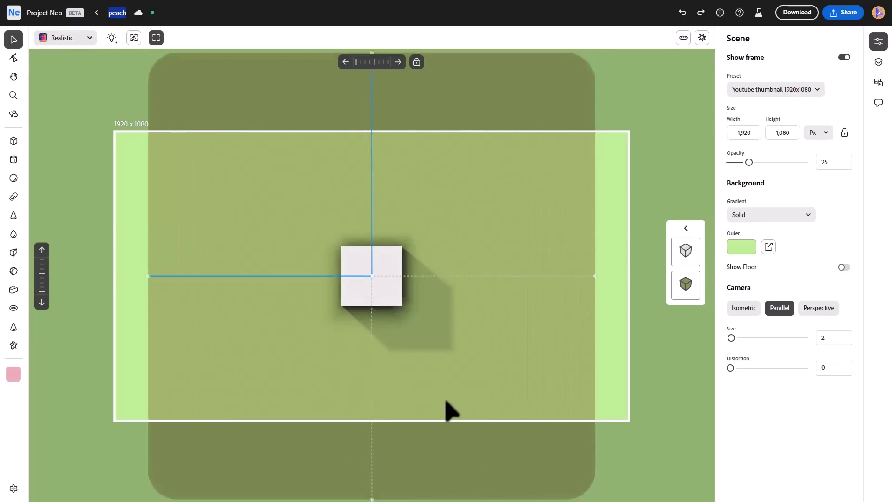
{"action": "scroll", "coordinate": [445, 398], "scroll_direction": "up", "scroll_amount": 4}
{"action": "middle_click_drag", "start_coordinate": [449, 400], "coordinate": [514, 355]}
{"action": "right_click_drag", "start_coordinate": [514, 356], "coordinate": [505, 347]}
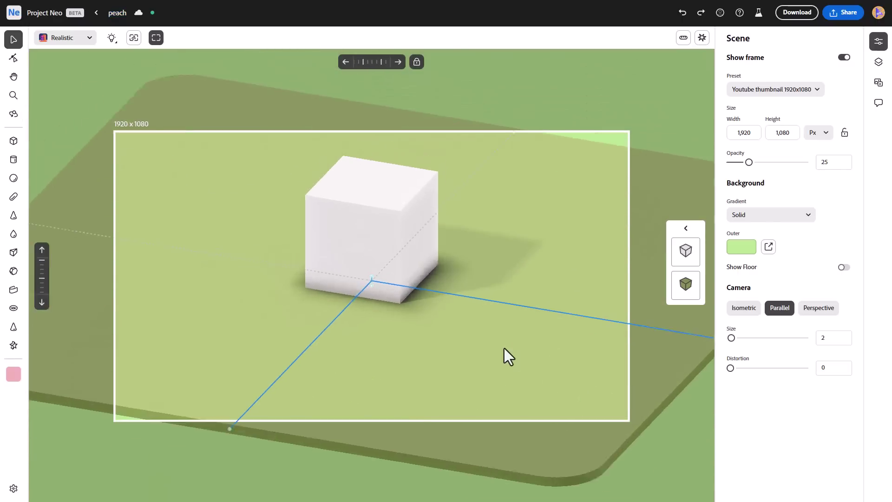
{"action": "scroll", "coordinate": [505, 347], "scroll_direction": "down", "scroll_amount": 5}
{"action": "scroll", "coordinate": [505, 346], "scroll_direction": "up", "scroll_amount": 4}
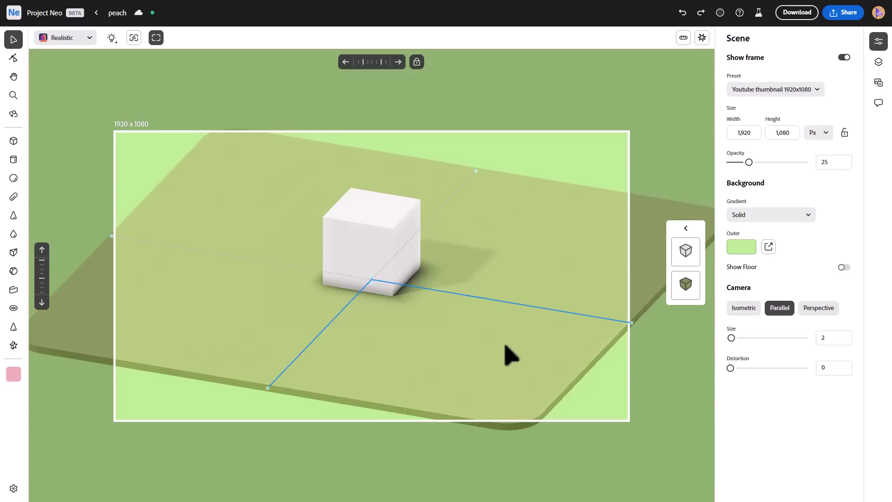
Step: Try the Isometric camera, and set the scene camera to Perspective
{"action": "left_click", "coordinate": [743, 309]}
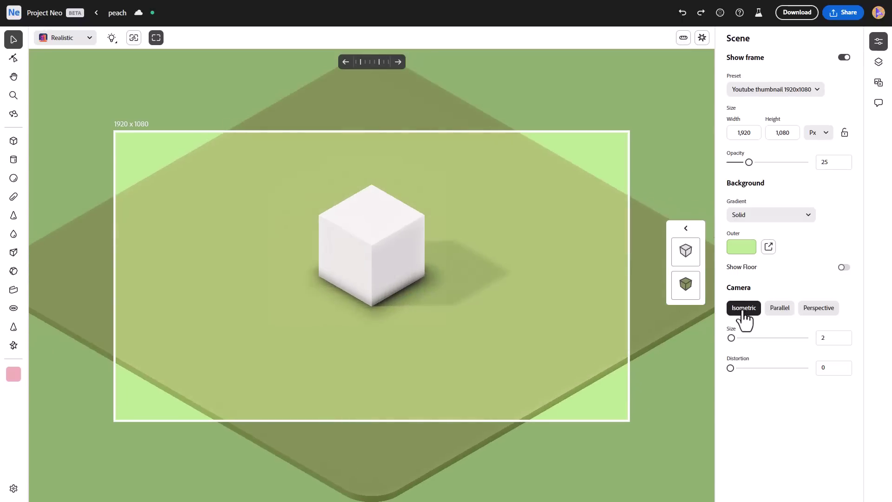
{"action": "left_click", "coordinate": [821, 309]}
{"action": "left_click", "coordinate": [421, 253]}
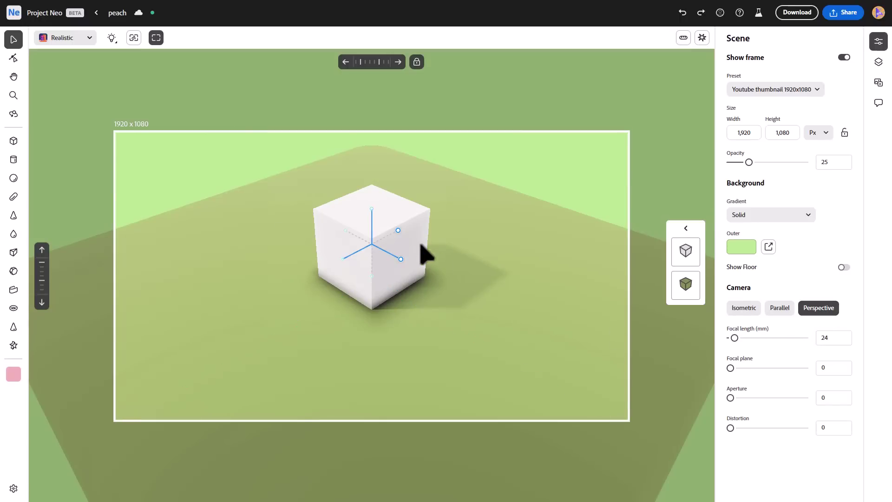
Step: Compare the properties of the white cube with the general scene settings
{"action": "left_click", "coordinate": [400, 258]}
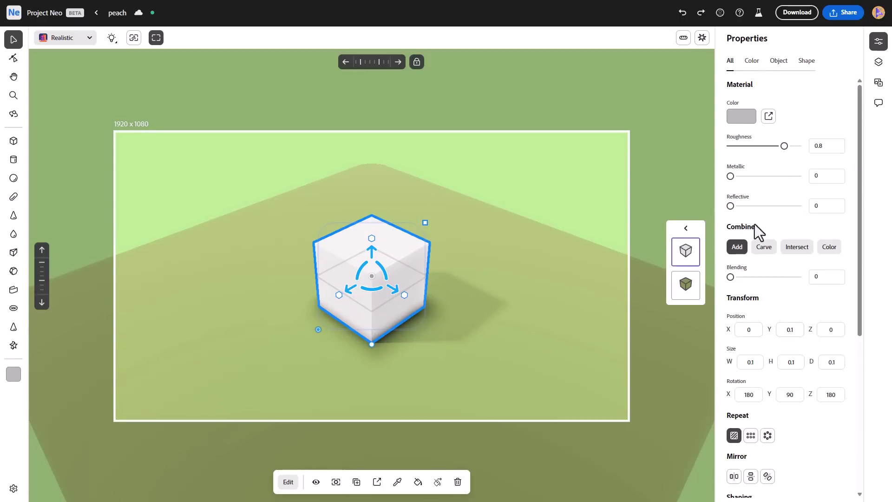
{"action": "left_click", "coordinate": [524, 191]}
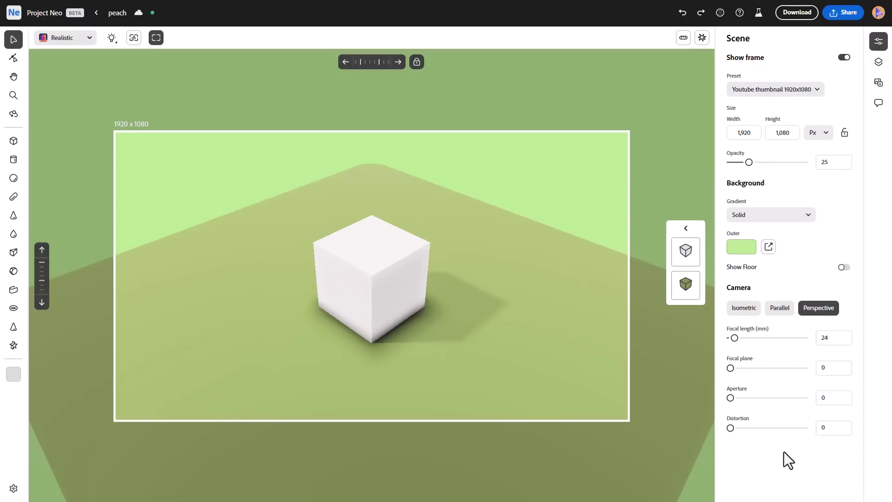
{"action": "left_click", "coordinate": [684, 253]}
{"action": "scroll", "coordinate": [418, 325], "scroll_direction": "up", "scroll_amount": 2}
{"action": "scroll", "coordinate": [415, 320], "scroll_direction": "down", "scroll_amount": 2}
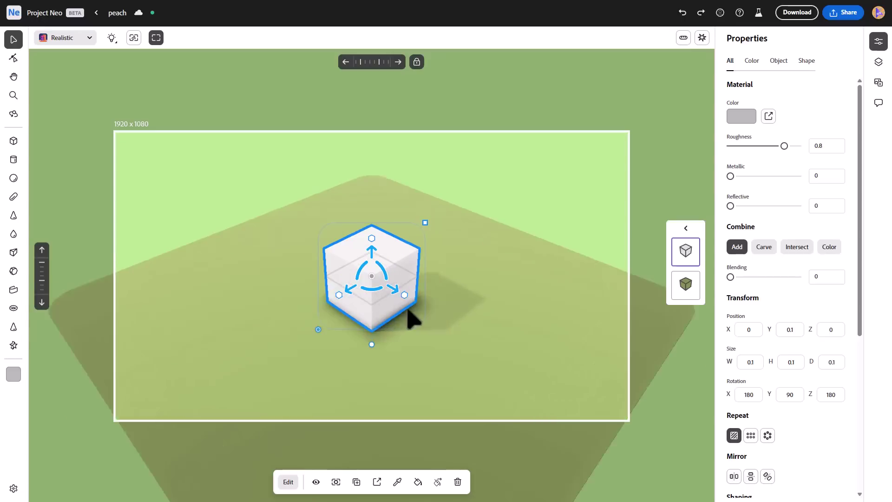
Step: Turn off auto-focus, deselect the cube and hide the 1920 x 1080 frame
{"action": "middle_click_drag", "start_coordinate": [481, 327], "coordinate": [534, 282]}
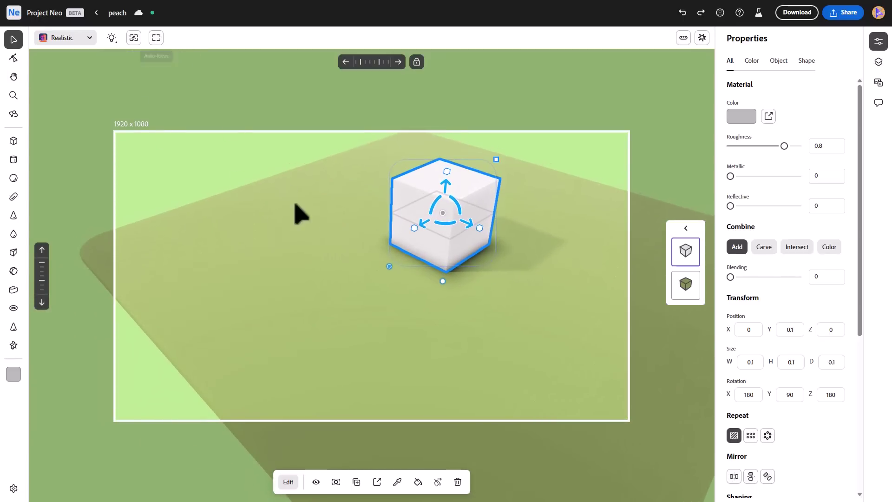
{"action": "left_click", "coordinate": [608, 95]}
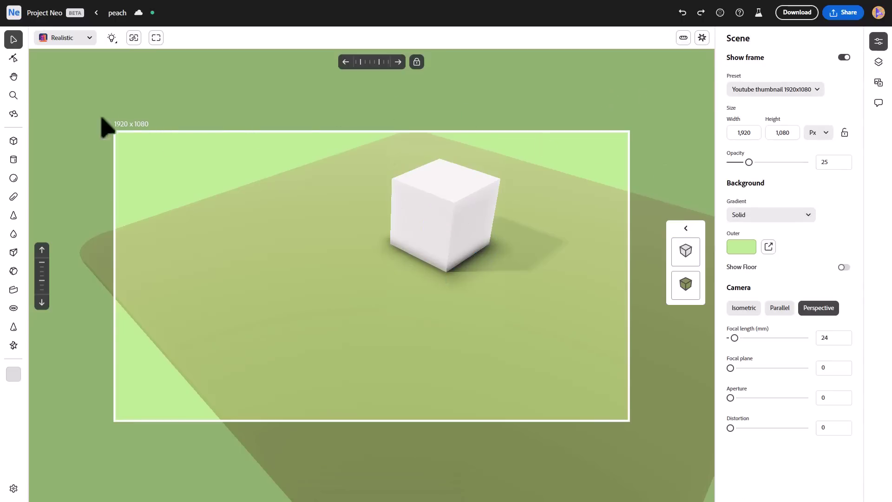
{"action": "left_click", "coordinate": [841, 58]}
{"action": "scroll", "coordinate": [274, 230], "scroll_direction": "up", "scroll_amount": 5}
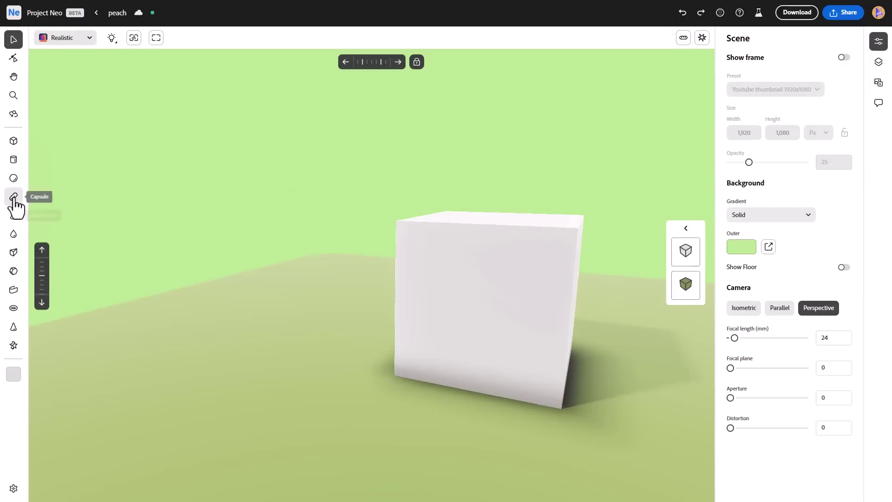
Step: Add a capsule beside the cube, scale it to 0.08 × 0.16 × 0.08 and reshape it into a slightly rounded box
{"action": "left_click", "coordinate": [13, 197]}
{"action": "left_click", "coordinate": [284, 310]}
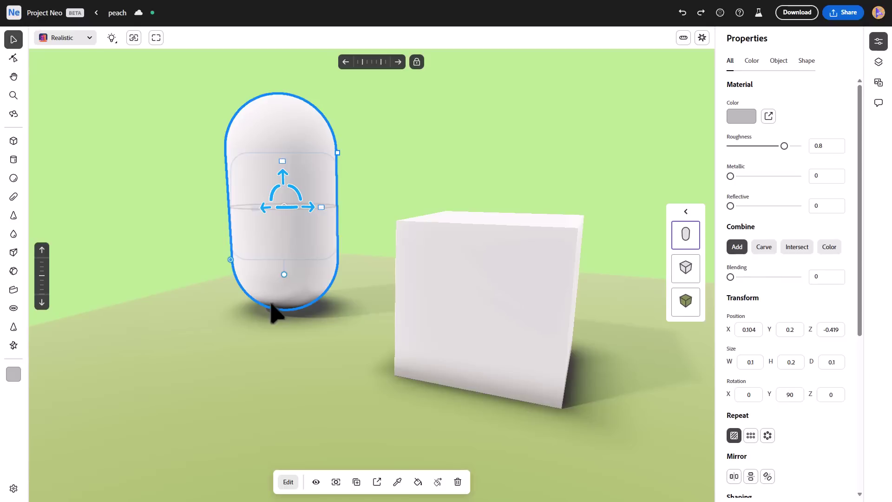
{"action": "key", "text": "o"}
{"action": "left_click_drag", "start_coordinate": [344, 314], "coordinate": [358, 335]}
{"action": "key", "text": "v"}
{"action": "left_click_drag", "start_coordinate": [353, 175], "coordinate": [329, 165]}
{"action": "left_click_drag", "start_coordinate": [230, 258], "coordinate": [293, 227]}
{"action": "right_click_drag", "start_coordinate": [281, 292], "coordinate": [314, 302]}
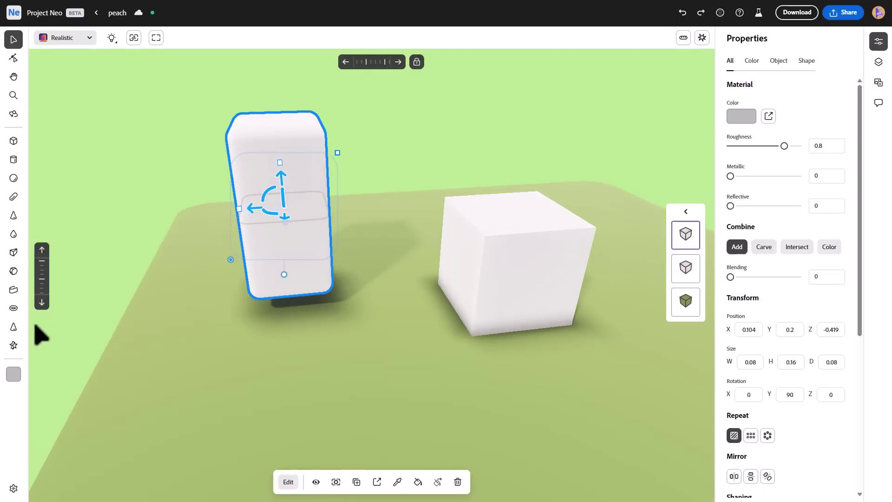
Step: Place a triangular prism on the ground in front of the two existing shapes
{"action": "left_click", "coordinate": [13, 252]}
{"action": "left_click", "coordinate": [409, 422]}
{"action": "right_click_drag", "start_coordinate": [409, 422], "coordinate": [453, 424]}
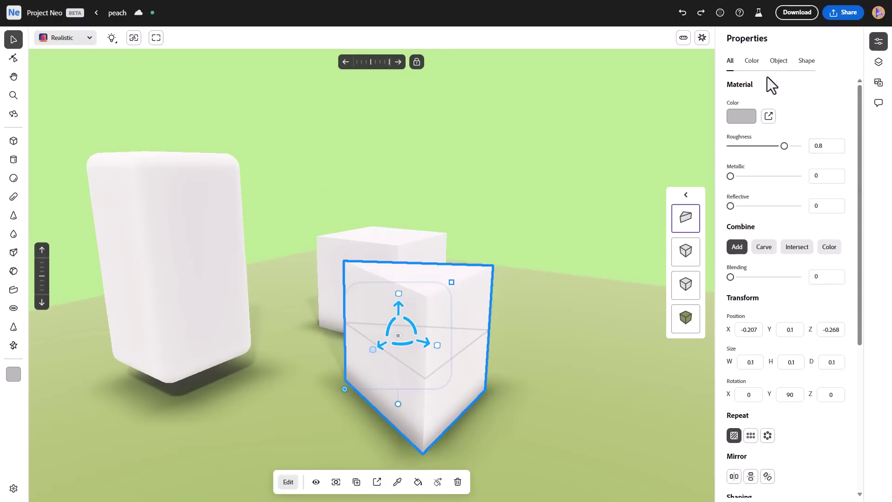
Step: Examine the prism's color, object and shape properties as well as the full property list
{"action": "left_click", "coordinate": [753, 62]}
{"action": "left_click", "coordinate": [789, 65]}
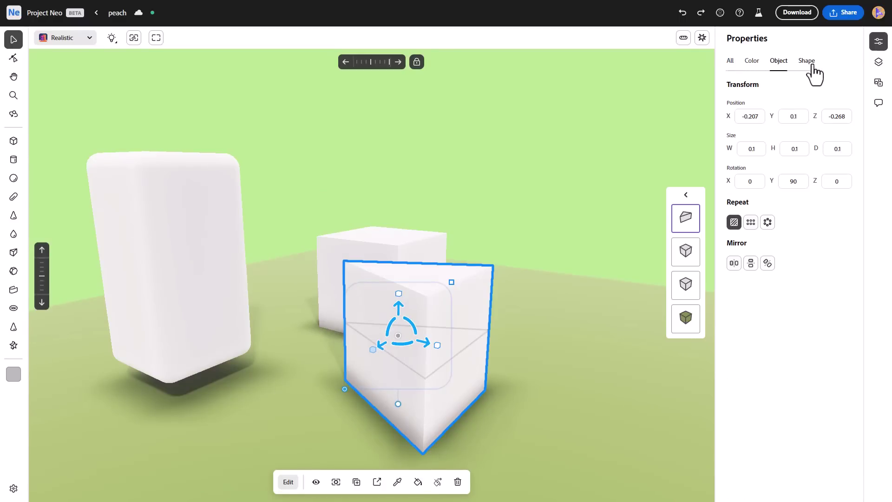
{"action": "left_click", "coordinate": [809, 64]}
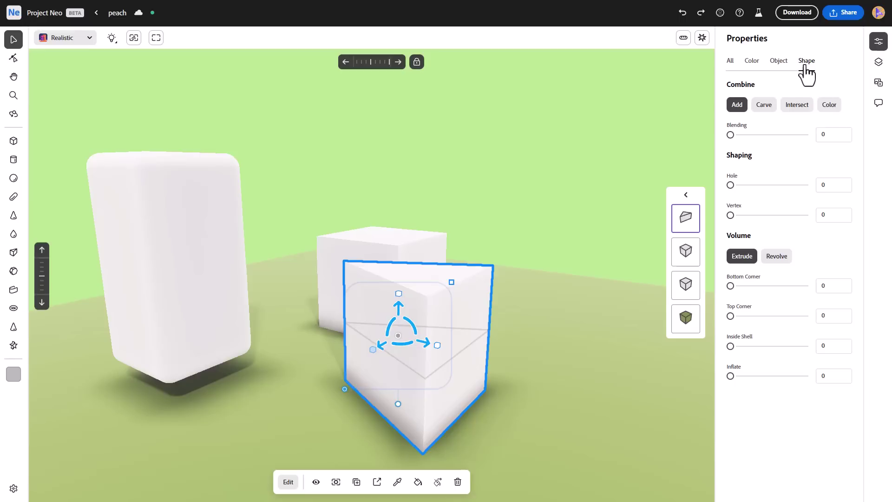
{"action": "left_click", "coordinate": [730, 65]}
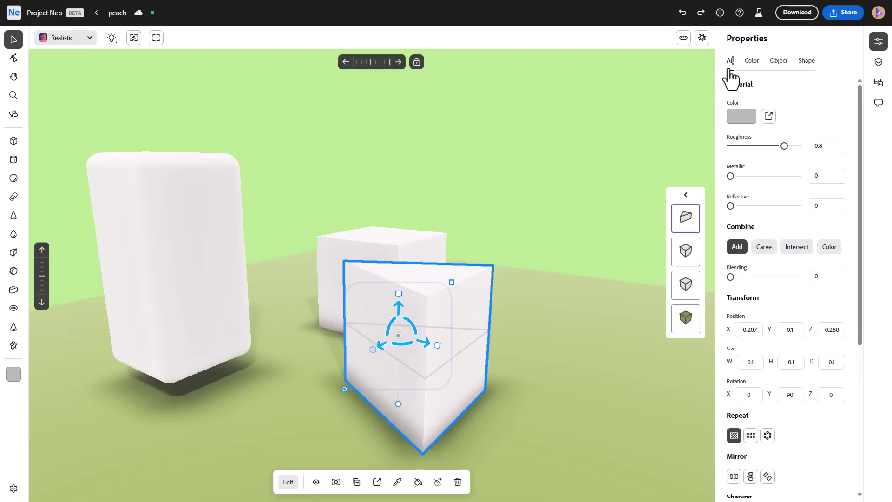
{"action": "scroll", "coordinate": [807, 163], "scroll_direction": "down", "scroll_amount": 5}
{"action": "scroll", "coordinate": [807, 164], "scroll_direction": "up", "scroll_amount": 5}
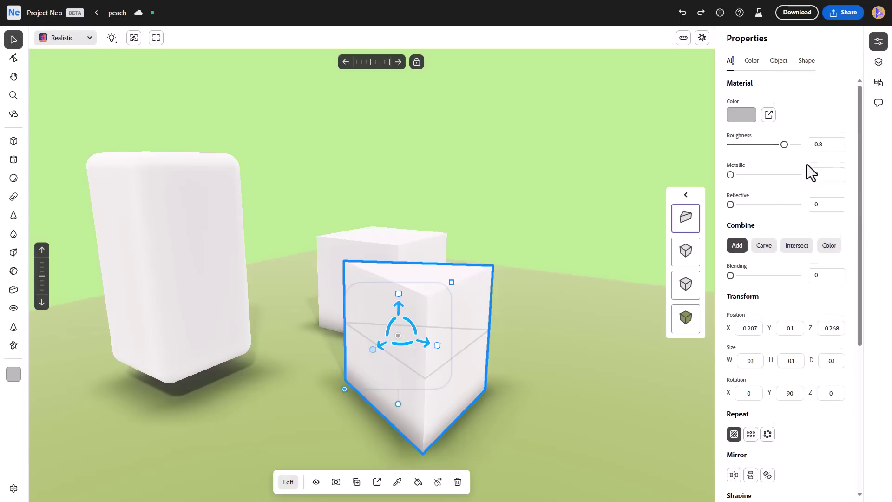
{"action": "left_click", "coordinate": [750, 63]}
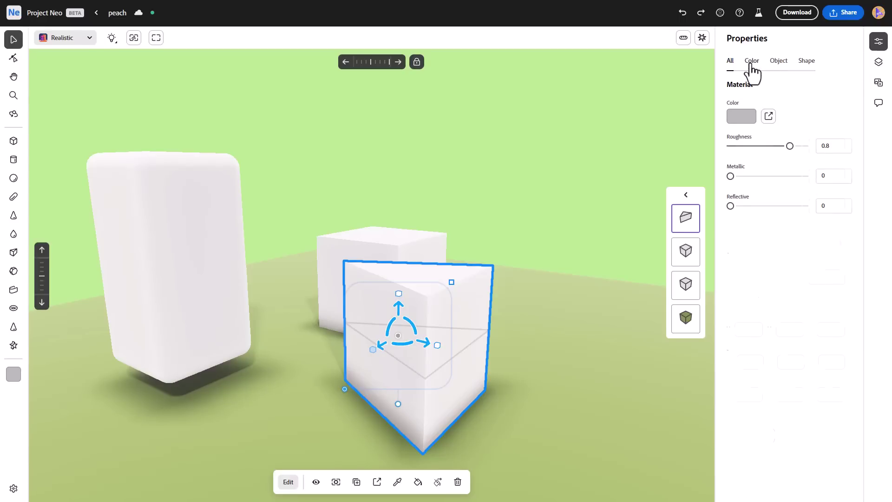
{"action": "left_click", "coordinate": [741, 119]}
{"action": "left_click", "coordinate": [778, 63]}
Step: Delete the triangular prism and the tall rounded box, keeping the white cube and the base
{"action": "right_click_drag", "start_coordinate": [611, 253], "coordinate": [463, 379]}
{"action": "key", "text": "Delete"}
{"action": "left_click", "coordinate": [477, 323]}
{"action": "left_click", "coordinate": [335, 301]}
{"action": "key", "text": "Delete"}
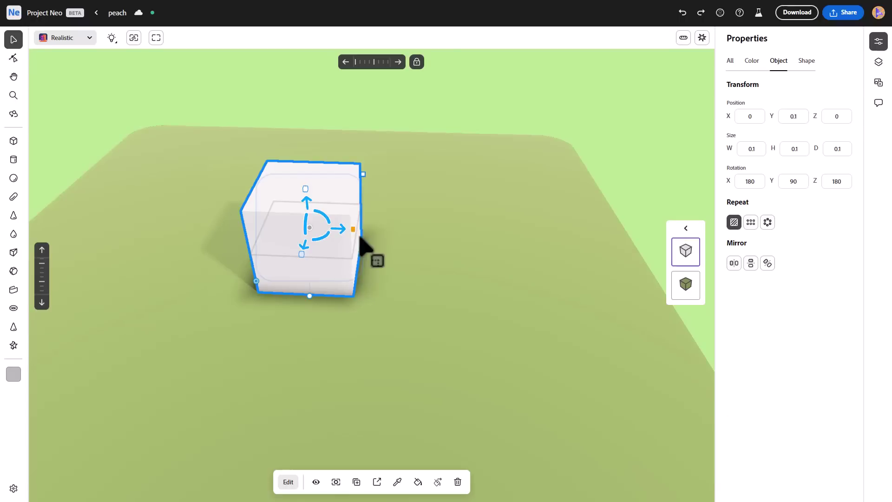
Step: Narrow the white cube to 0.056 × 0.1 × 0.042 and repeat it in a 3 × 2 × 3 grid
{"action": "left_click_drag", "start_coordinate": [358, 233], "coordinate": [292, 231]}
{"action": "left_click_drag", "start_coordinate": [277, 253], "coordinate": [282, 238]}
{"action": "left_click", "coordinate": [750, 225]}
{"action": "mouse_move", "coordinate": [731, 252]}
{"action": "left_mouse_down"}
{"action": "mouse_move", "coordinate": [740, 253]}
{"action": "mouse_move", "coordinate": [731, 252]}
{"action": "left_mouse_up"}
{"action": "left_click_drag", "start_coordinate": [731, 282], "coordinate": [733, 283]}
{"action": "left_click", "coordinate": [832, 281]}
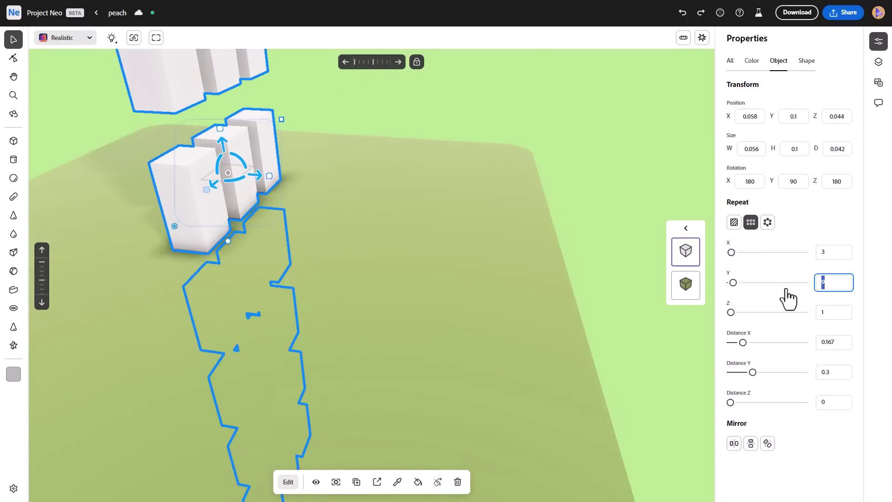
{"action": "type", "text": "2"}
{"action": "key", "text": "Tab"}
{"action": "type", "text": "3"}
Step: Raise the repeated box to Y 0.264 and switch it to a radial repeat of 10 copies around Y, spaced farther apart
{"action": "left_click_drag", "start_coordinate": [232, 139], "coordinate": [233, 106]}
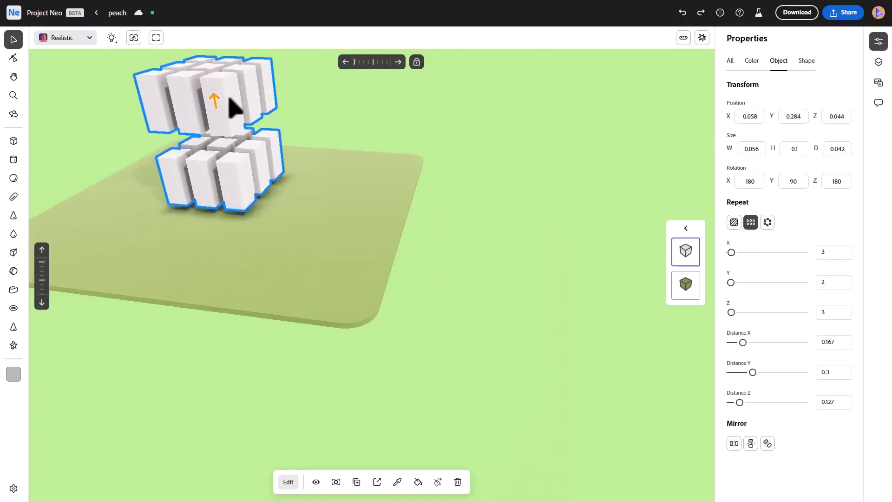
{"action": "right_click_drag", "start_coordinate": [390, 158], "coordinate": [402, 206]}
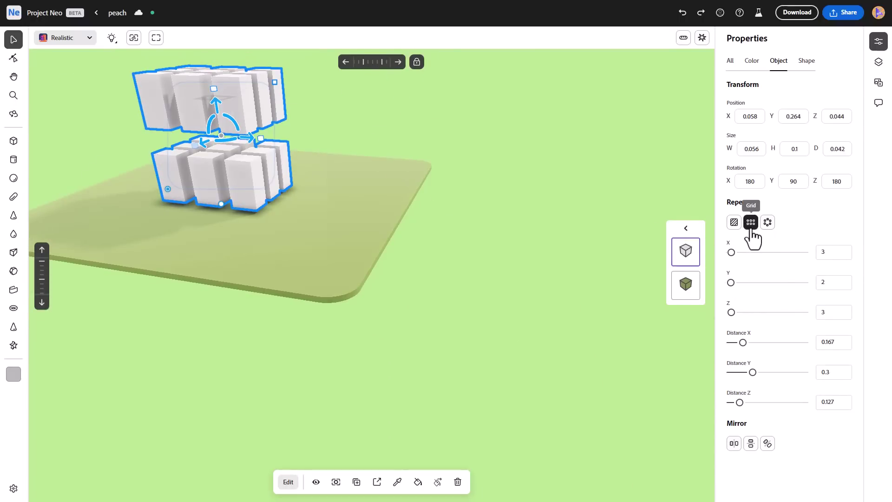
{"action": "left_click", "coordinate": [767, 222]}
{"action": "right_click_drag", "start_coordinate": [478, 242], "coordinate": [322, 207]}
{"action": "left_click_drag", "start_coordinate": [731, 284], "coordinate": [737, 284]}
{"action": "right_click_drag", "start_coordinate": [260, 250], "coordinate": [317, 232]}
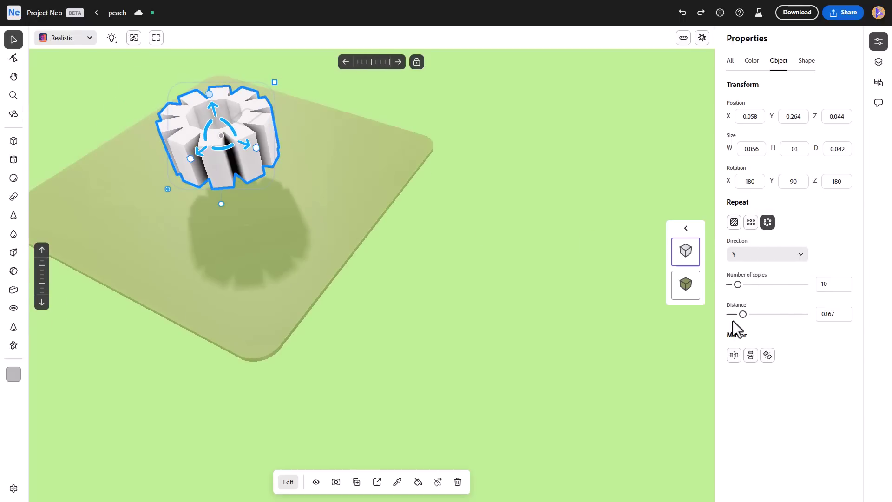
{"action": "left_click_drag", "start_coordinate": [743, 314], "coordinate": [756, 314]}
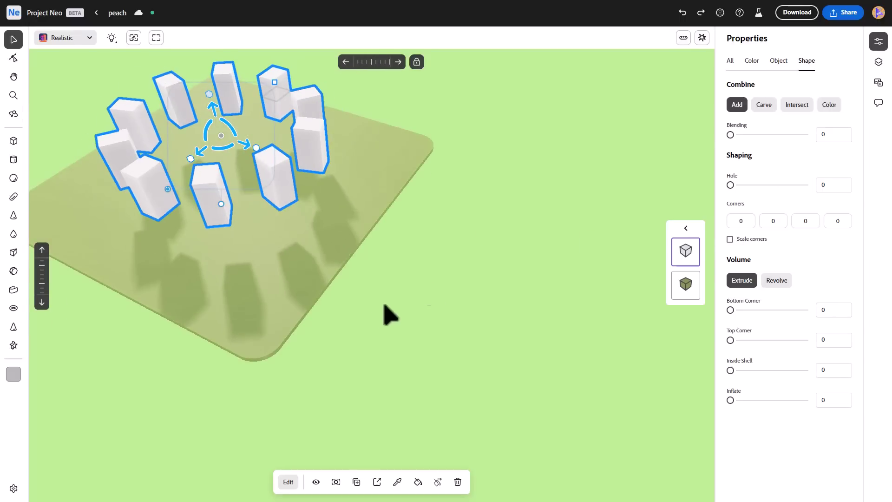
Step: Blend the ring of boxes into the base with a blending value of about 0.273
{"action": "right_click_drag", "start_coordinate": [388, 310], "coordinate": [443, 307]}
{"action": "middle_click_drag", "start_coordinate": [386, 342], "coordinate": [513, 460]}
{"action": "scroll", "coordinate": [406, 368], "scroll_direction": "up", "scroll_amount": 5}
{"action": "middle_click_drag", "start_coordinate": [417, 375], "coordinate": [410, 321]}
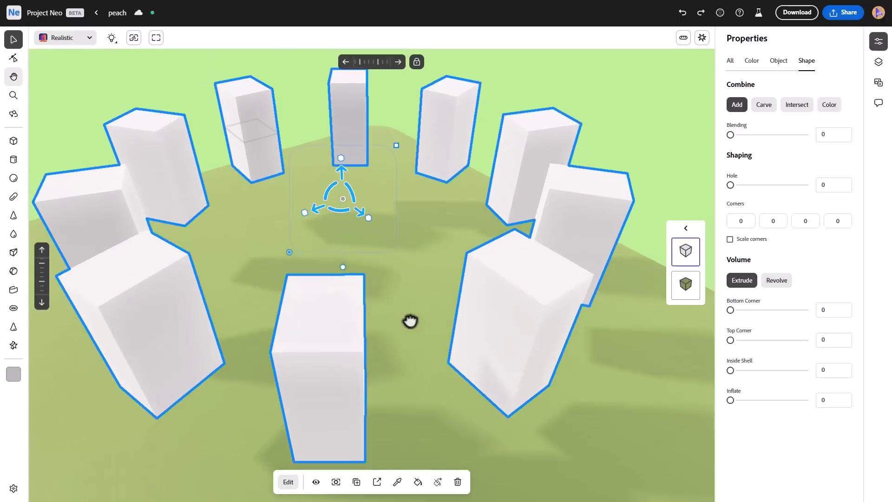
{"action": "scroll", "coordinate": [407, 319], "scroll_direction": "down", "scroll_amount": 5}
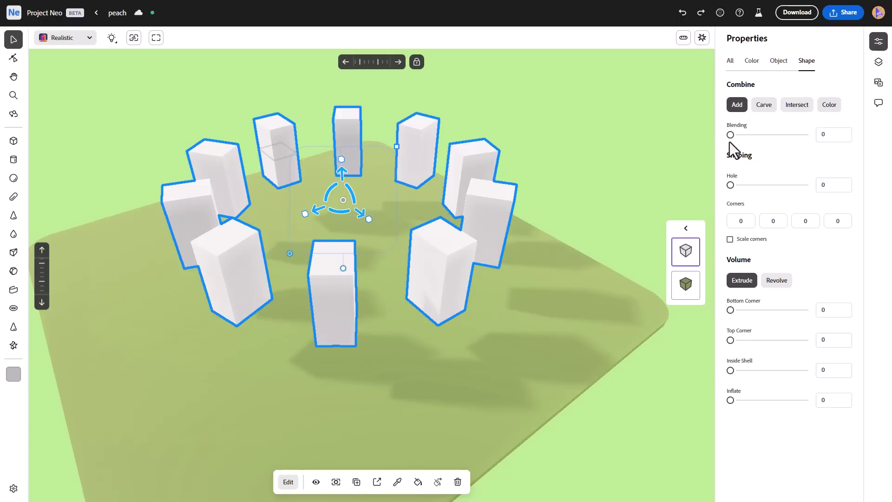
{"action": "mouse_move", "coordinate": [735, 134]}
{"action": "left_mouse_down"}
{"action": "mouse_move", "coordinate": [757, 143]}
{"action": "mouse_move", "coordinate": [749, 140]}
{"action": "left_mouse_up"}
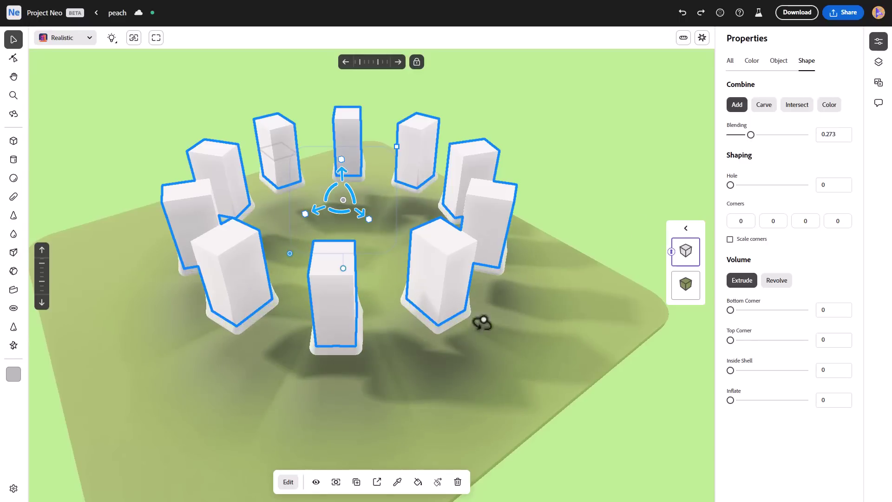
Step: Increase the ring's blending with the base to about 0.398 and shift the ring slightly over the base
{"action": "middle_click_drag", "start_coordinate": [481, 322], "coordinate": [459, 301]}
{"action": "right_click_drag", "start_coordinate": [238, 302], "coordinate": [381, 322]}
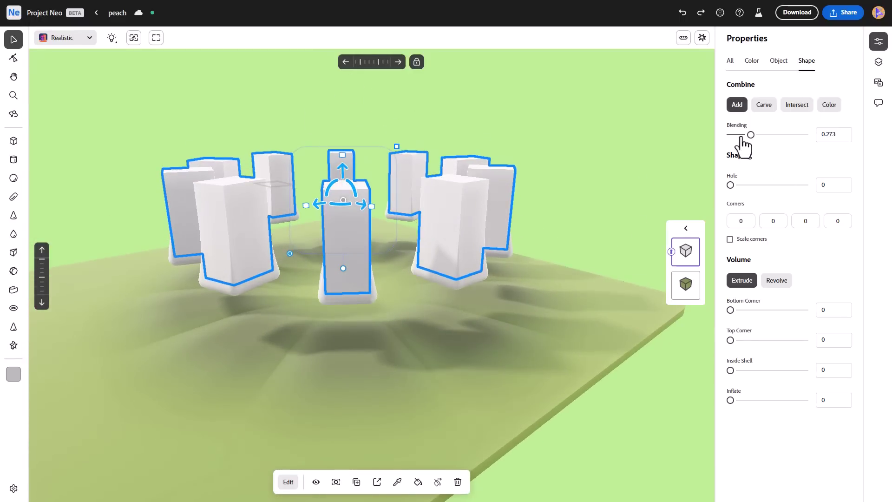
{"action": "left_click_drag", "start_coordinate": [751, 136], "coordinate": [757, 140]}
{"action": "mouse_move", "coordinate": [390, 338]}
{"action": "right_mouse_down"}
{"action": "mouse_move", "coordinate": [437, 367]}
{"action": "mouse_move", "coordinate": [389, 347]}
{"action": "right_mouse_up"}
{"action": "mouse_move", "coordinate": [329, 223]}
{"action": "left_mouse_down"}
{"action": "mouse_move", "coordinate": [316, 236]}
{"action": "mouse_move", "coordinate": [327, 227]}
{"action": "left_mouse_up"}
{"action": "right_click_drag", "start_coordinate": [328, 227], "coordinate": [396, 298]}
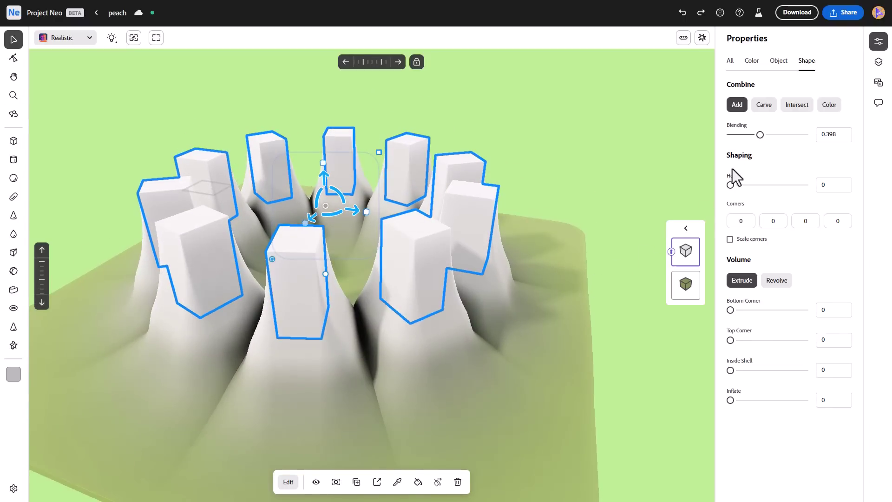
Step: Try the Carve and Intersect combine modes on the ring of boxes and settle on the Color mode
{"action": "left_click", "coordinate": [764, 106]}
{"action": "mouse_move", "coordinate": [420, 319]}
{"action": "right_mouse_down"}
{"action": "mouse_move", "coordinate": [418, 328]}
{"action": "mouse_move", "coordinate": [431, 329]}
{"action": "right_mouse_up"}
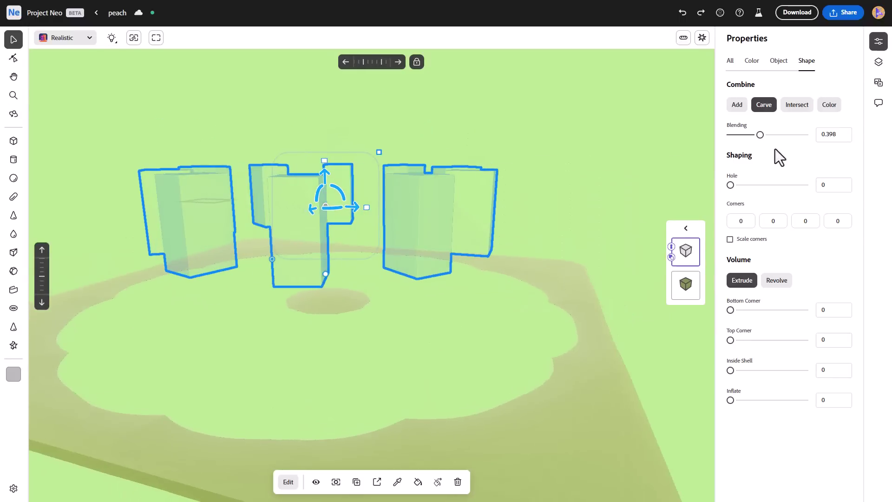
{"action": "left_click", "coordinate": [796, 106]}
{"action": "left_click", "coordinate": [829, 105]}
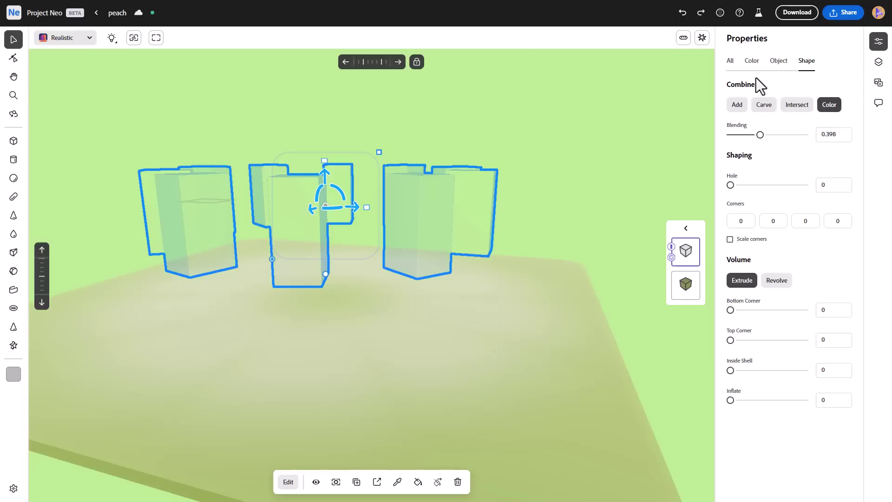
Step: Give the ring of boxes a solid magenta-pink color and shift it to vary the tint on the base
{"action": "left_click", "coordinate": [750, 61]}
{"action": "left_click", "coordinate": [742, 117]}
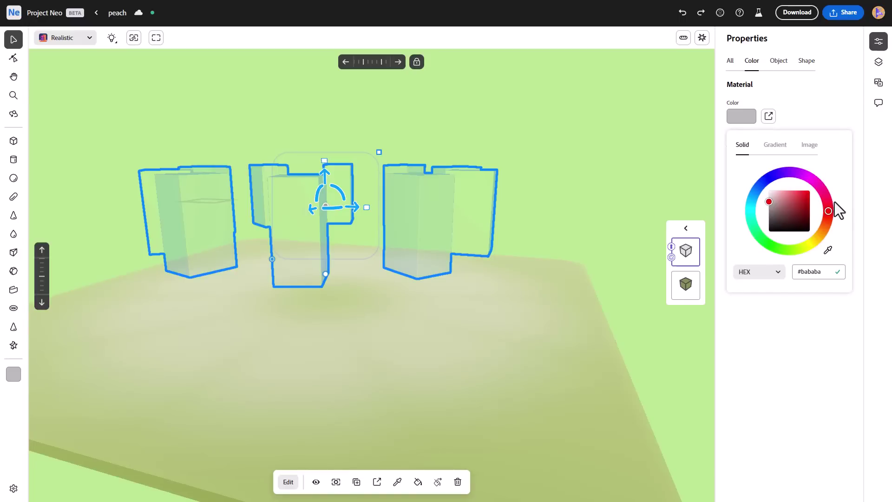
{"action": "left_click", "coordinate": [801, 195]}
{"action": "middle_click_drag", "start_coordinate": [482, 305], "coordinate": [462, 321]}
{"action": "right_click_drag", "start_coordinate": [462, 322], "coordinate": [463, 306]}
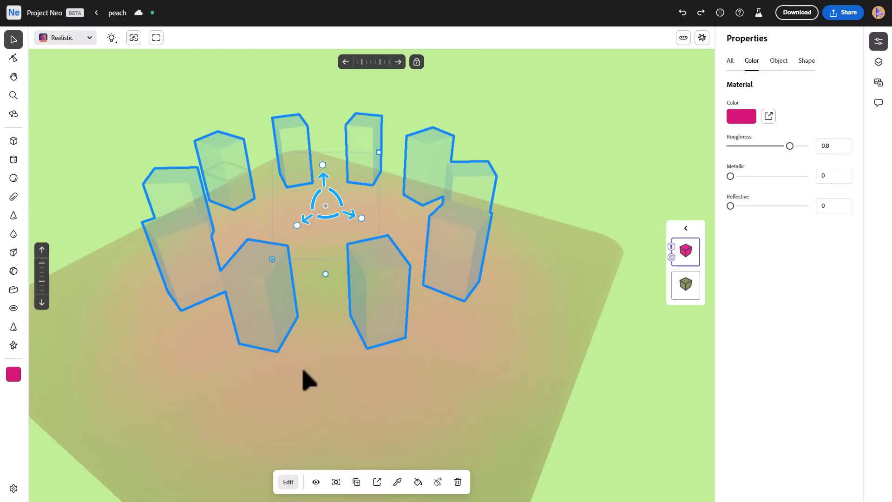
{"action": "left_click_drag", "start_coordinate": [326, 181], "coordinate": [314, 163]}
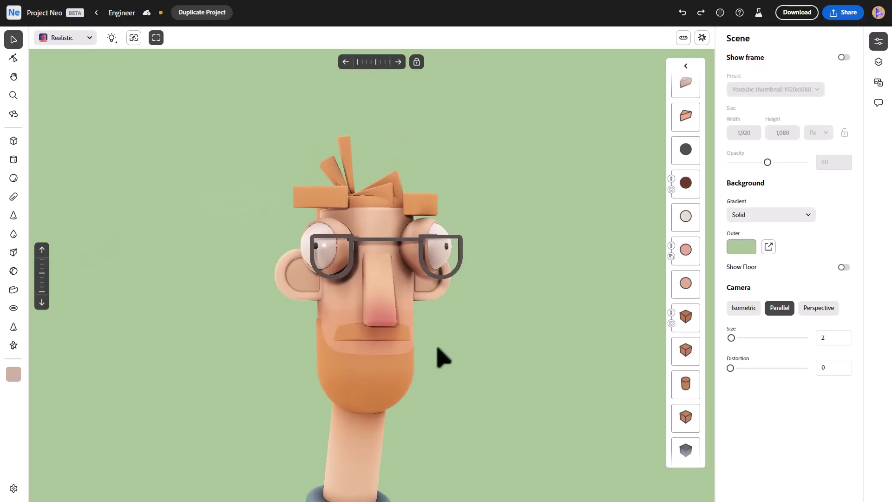
Step: Examine the face of the Engineer character up close and select the color sphere in front of the nose
{"action": "scroll", "coordinate": [417, 330], "scroll_direction": "down", "scroll_amount": 3}
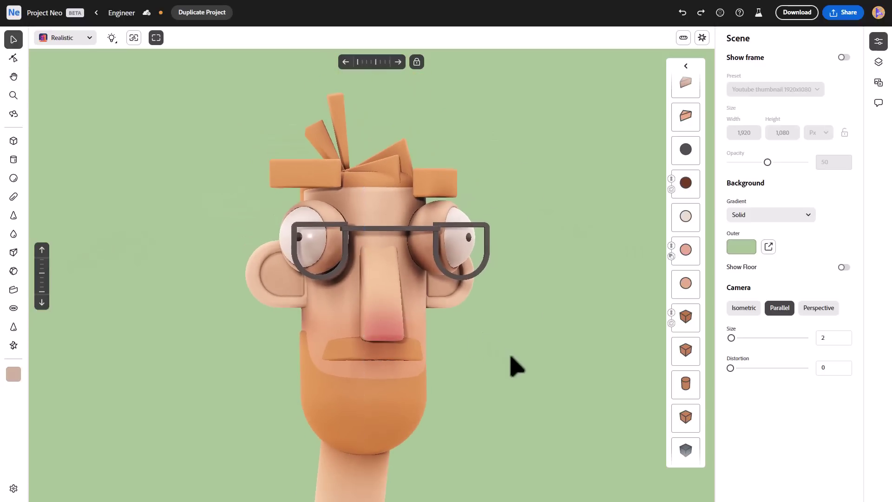
{"action": "middle_click_drag", "start_coordinate": [473, 374], "coordinate": [507, 386]}
{"action": "scroll", "coordinate": [300, 377], "scroll_direction": "up", "scroll_amount": 2}
{"action": "scroll", "coordinate": [306, 379], "scroll_direction": "up", "scroll_amount": 2}
{"action": "middle_click_drag", "start_coordinate": [591, 429], "coordinate": [623, 415]}
{"action": "left_click", "coordinate": [487, 367]}
{"action": "middle_click_drag", "start_coordinate": [505, 390], "coordinate": [517, 255]}
{"action": "scroll", "coordinate": [518, 255], "scroll_direction": "down", "scroll_amount": 2}
{"action": "left_click", "coordinate": [518, 255]}
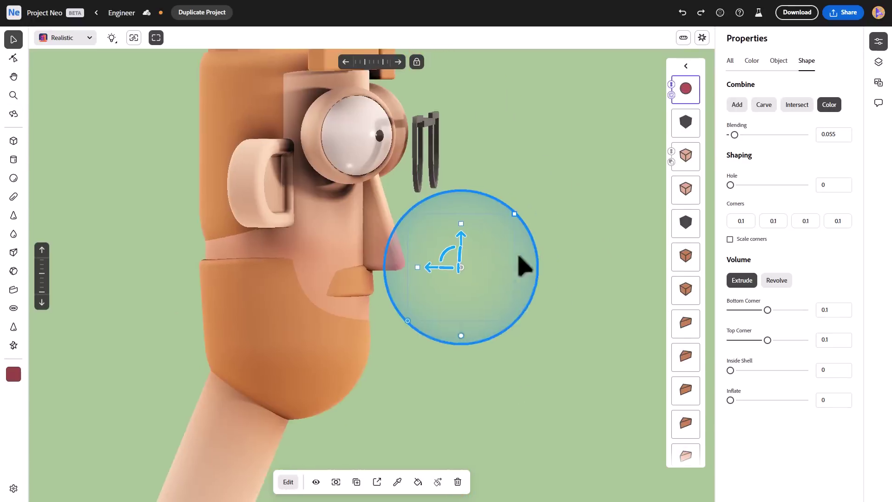
Step: Move the color sphere away from the Engineer's nose and back over it, checking the nose tint from the front
{"action": "left_click_drag", "start_coordinate": [404, 283], "coordinate": [578, 293]}
{"action": "right_click_drag", "start_coordinate": [435, 364], "coordinate": [385, 393]}
{"action": "left_click_drag", "start_coordinate": [564, 276], "coordinate": [429, 264]}
{"action": "right_click_drag", "start_coordinate": [445, 293], "coordinate": [459, 348]}
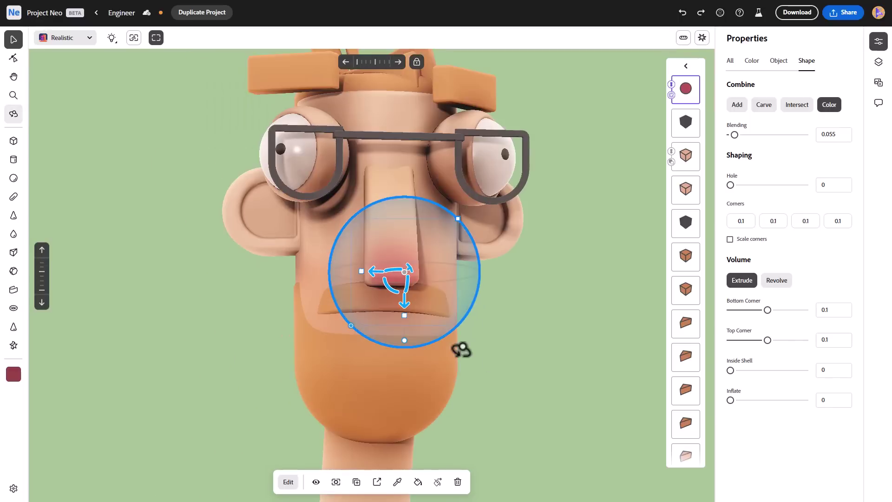
{"action": "left_click", "coordinate": [531, 364]}
{"action": "middle_click_drag", "start_coordinate": [478, 350], "coordinate": [464, 427]}
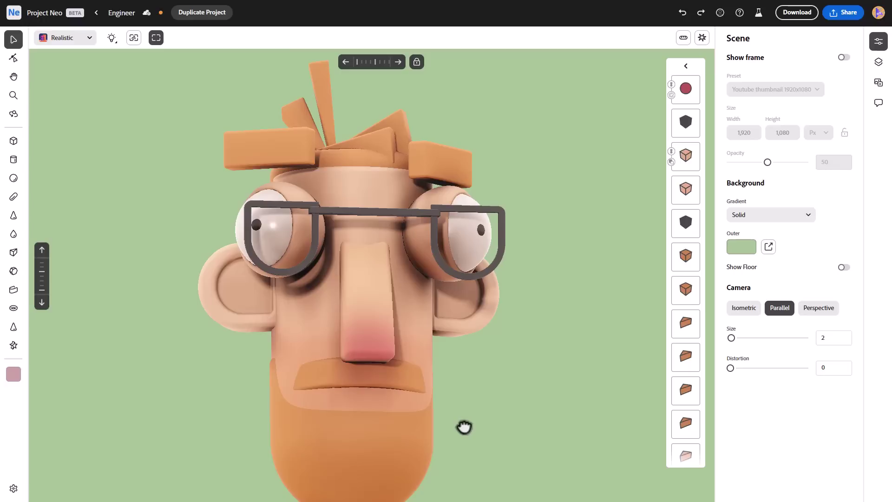
{"action": "right_click_drag", "start_coordinate": [370, 343], "coordinate": [495, 383]}
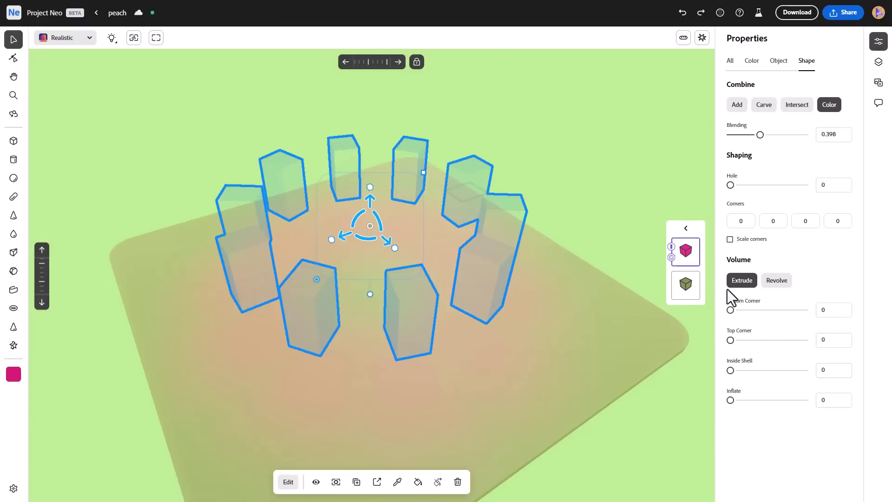
Step: Set the single box in the peach project to the Add mode and try a 0.01 hole through it before resetting it to 0
{"action": "right_click_drag", "start_coordinate": [574, 314], "coordinate": [557, 310]}
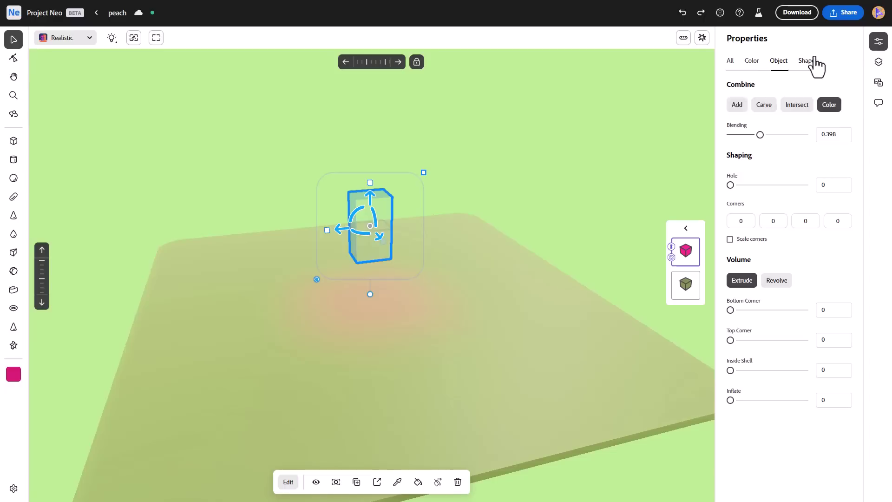
{"action": "left_click", "coordinate": [737, 104]}
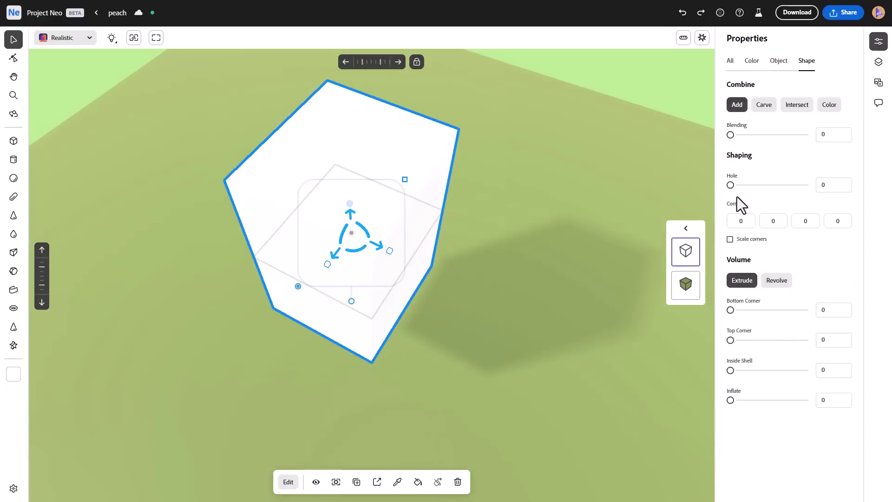
{"action": "left_click_drag", "start_coordinate": [731, 186], "coordinate": [731, 193]}
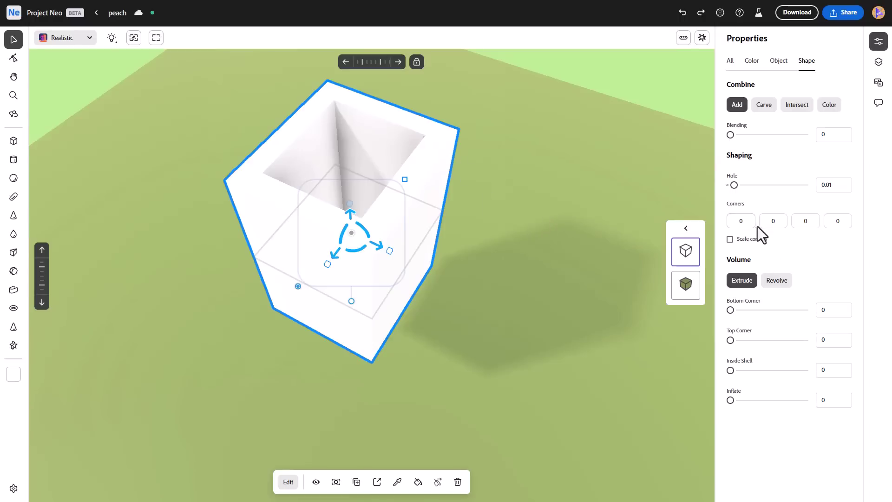
{"action": "left_click_drag", "start_coordinate": [734, 185], "coordinate": [690, 187]}
{"action": "middle_click_drag", "start_coordinate": [559, 289], "coordinate": [571, 209]}
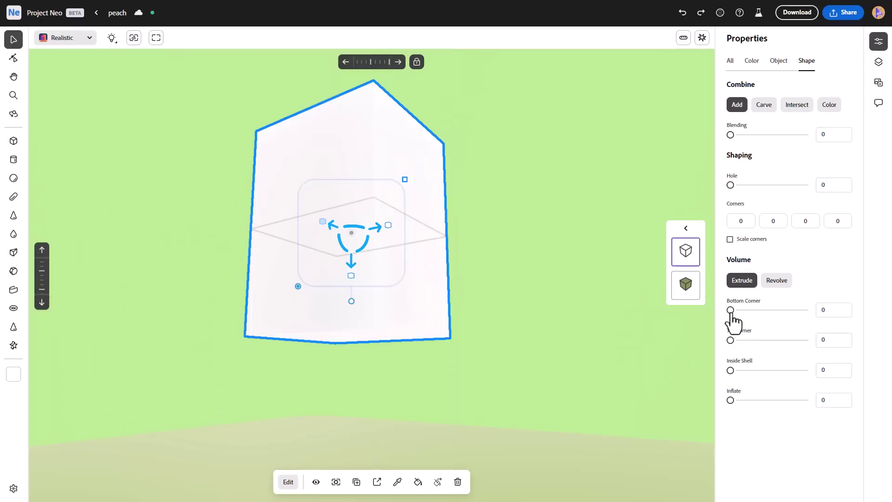
Step: Round the white box with a bottom corner of 0.067 and a top corner of 0.076
{"action": "left_click_drag", "start_coordinate": [730, 310], "coordinate": [755, 315]}
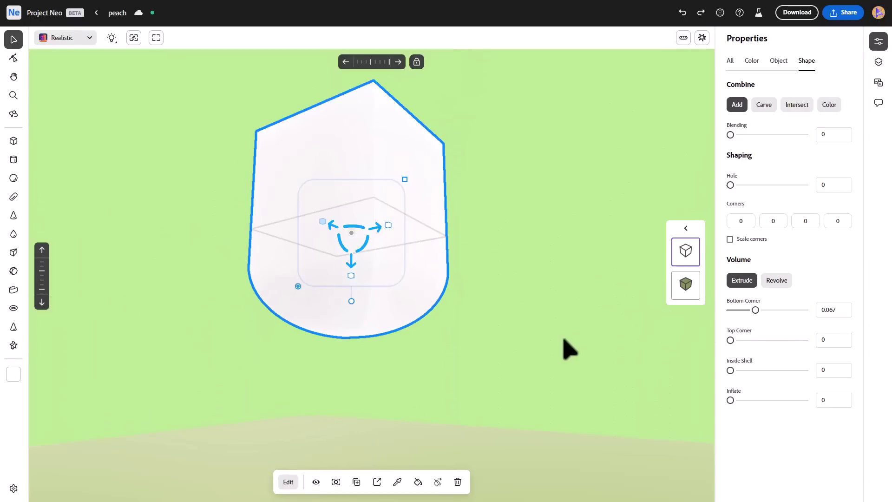
{"action": "middle_click_drag", "start_coordinate": [564, 348], "coordinate": [521, 385]}
{"action": "left_click_drag", "start_coordinate": [520, 384], "coordinate": [478, 384]}
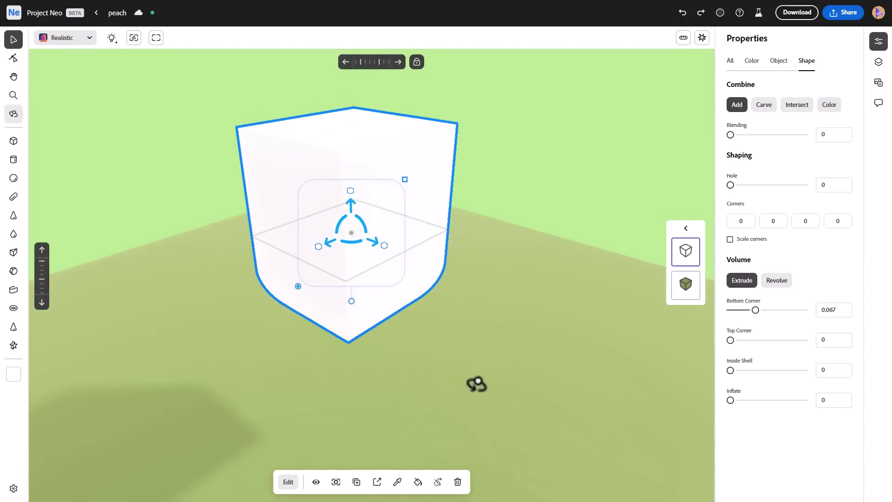
{"action": "left_click_drag", "start_coordinate": [730, 339], "coordinate": [758, 341]}
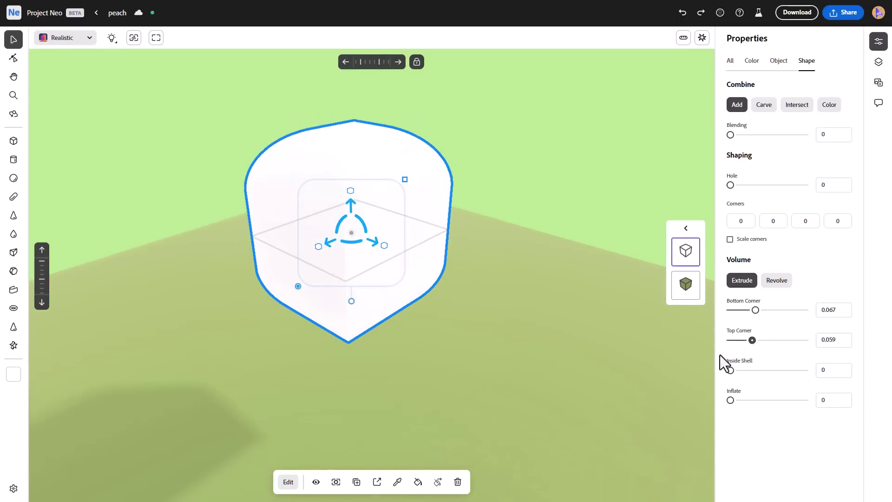
{"action": "left_click_drag", "start_coordinate": [608, 369], "coordinate": [701, 377]}
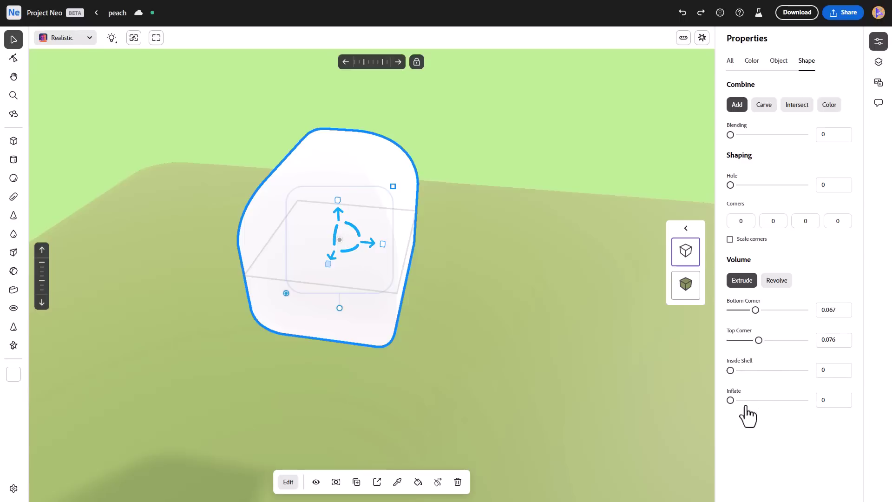
Step: Try the inflate setting on the rounded white box and delete the box, keeping only the base
{"action": "left_click_drag", "start_coordinate": [730, 399], "coordinate": [719, 402]}
{"action": "key", "text": "Delete"}
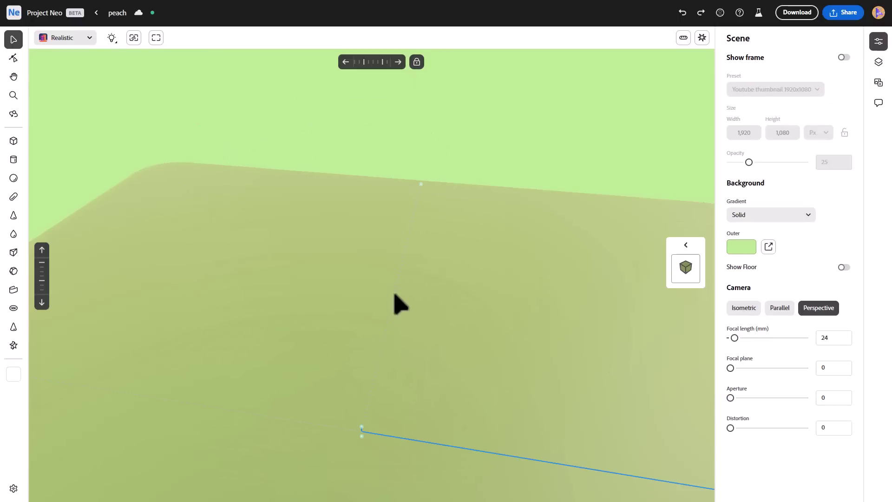
{"action": "scroll", "coordinate": [420, 344], "scroll_direction": "down", "scroll_amount": 2}
{"action": "middle_click_drag", "start_coordinate": [359, 372], "coordinate": [391, 387]}
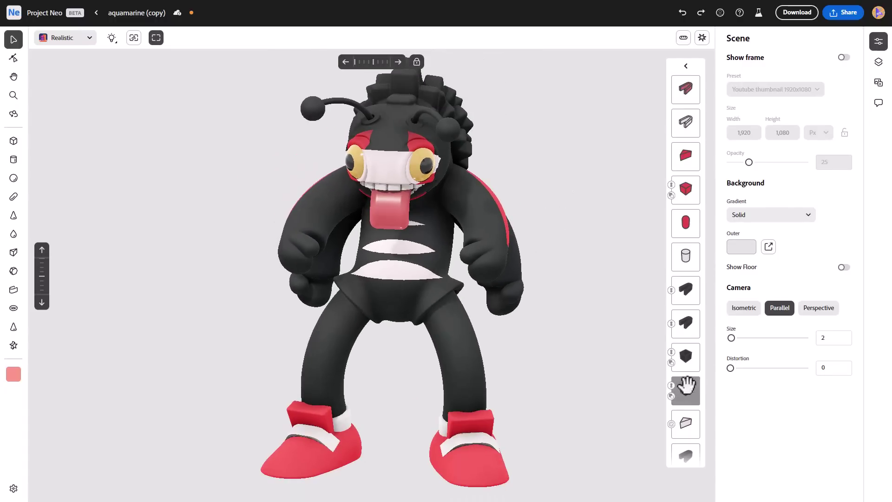
Step: In the aquamarine character, move the shoes' red capsule above the carving box in the shape order and back below it
{"action": "scroll", "coordinate": [481, 311], "scroll_direction": "down", "scroll_amount": 3}
{"action": "right_click_drag", "start_coordinate": [465, 306], "coordinate": [640, 249]}
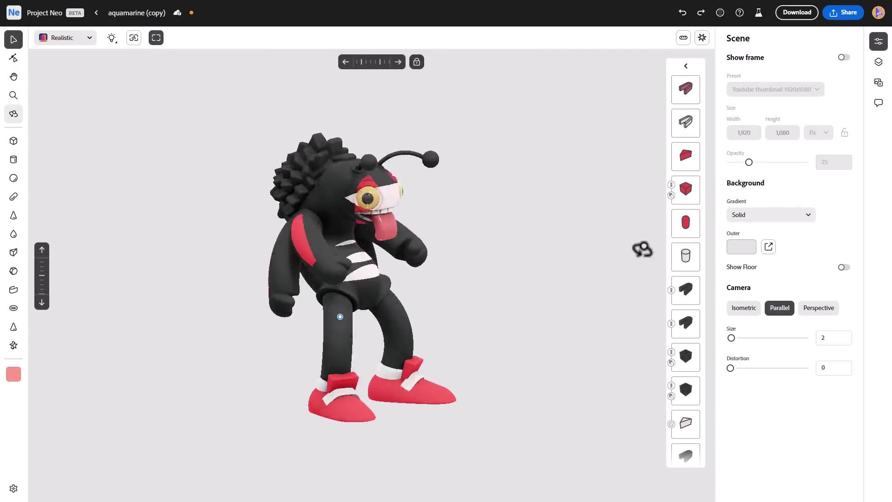
{"action": "left_click", "coordinate": [681, 223]}
{"action": "left_click_drag", "start_coordinate": [683, 210], "coordinate": [687, 166]}
{"action": "middle_click_drag", "start_coordinate": [491, 379], "coordinate": [458, 312]}
{"action": "scroll", "coordinate": [427, 327], "scroll_direction": "up", "scroll_amount": 5}
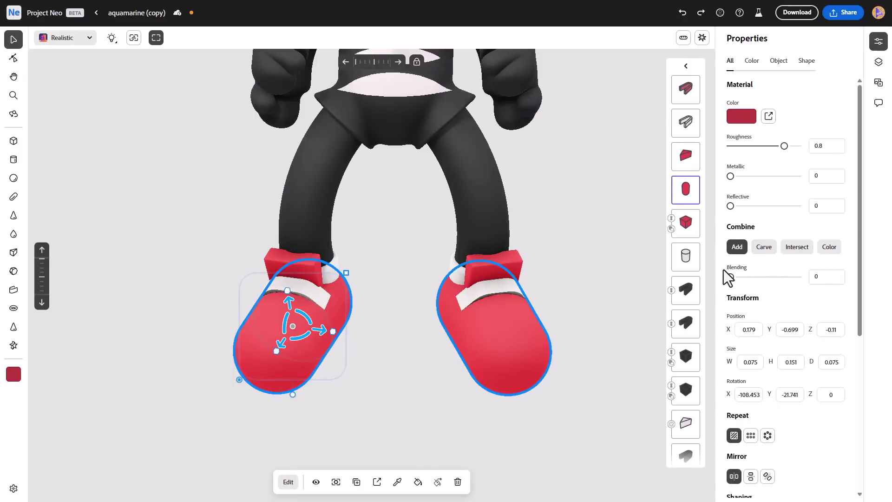
{"action": "left_click_drag", "start_coordinate": [684, 191], "coordinate": [686, 247]}
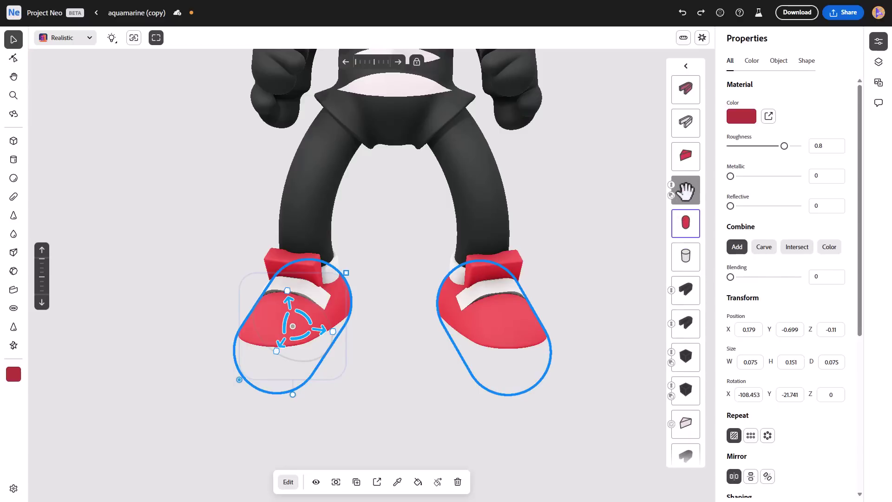
Step: Nudge the carving box under the shoes vertically and move the red capsule above it in the shape order
{"action": "left_click", "coordinate": [686, 190]}
{"action": "right_click_drag", "start_coordinate": [398, 370], "coordinate": [470, 391]}
{"action": "mouse_move", "coordinate": [402, 344]}
{"action": "left_mouse_down"}
{"action": "mouse_move", "coordinate": [406, 453]}
{"action": "mouse_move", "coordinate": [402, 336]}
{"action": "left_mouse_up"}
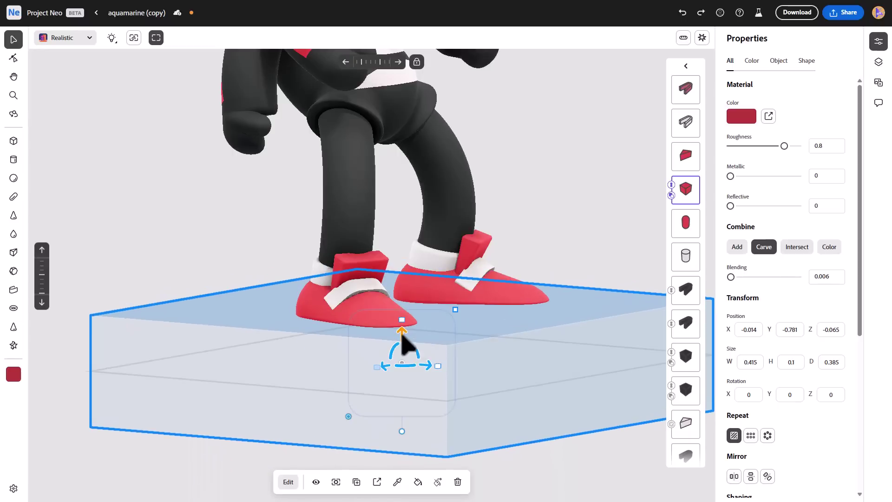
{"action": "left_click_drag", "start_coordinate": [670, 219], "coordinate": [682, 181]}
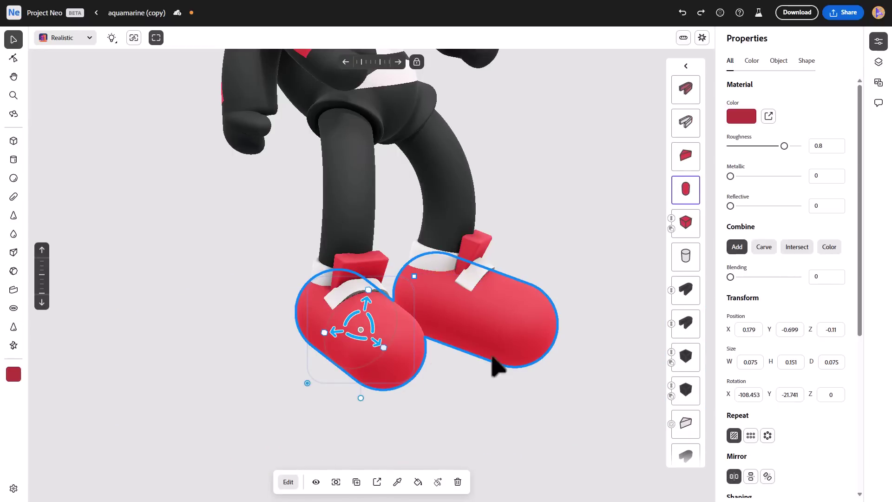
Step: Move the shoes' red capsule below the carving box in the shape order so the box cuts the soles flat
{"action": "left_click", "coordinate": [685, 217]}
{"action": "scroll", "coordinate": [361, 392], "scroll_direction": "down", "scroll_amount": 5}
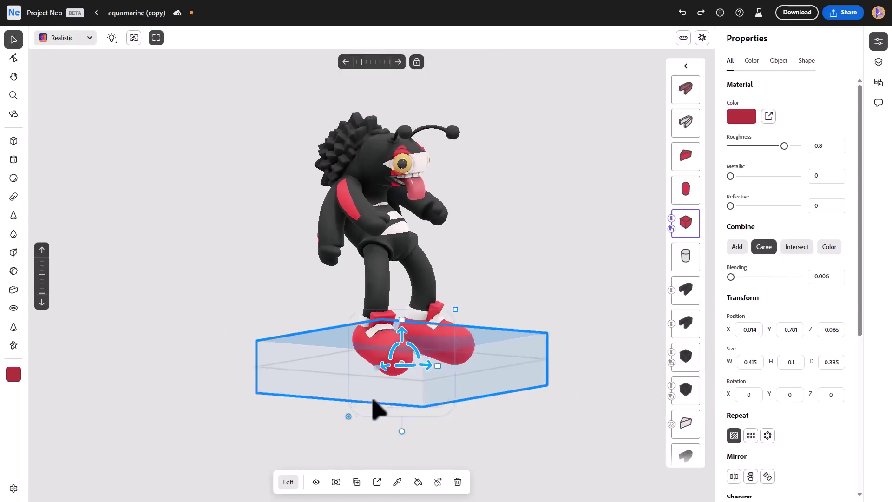
{"action": "left_click_drag", "start_coordinate": [684, 189], "coordinate": [687, 255]}
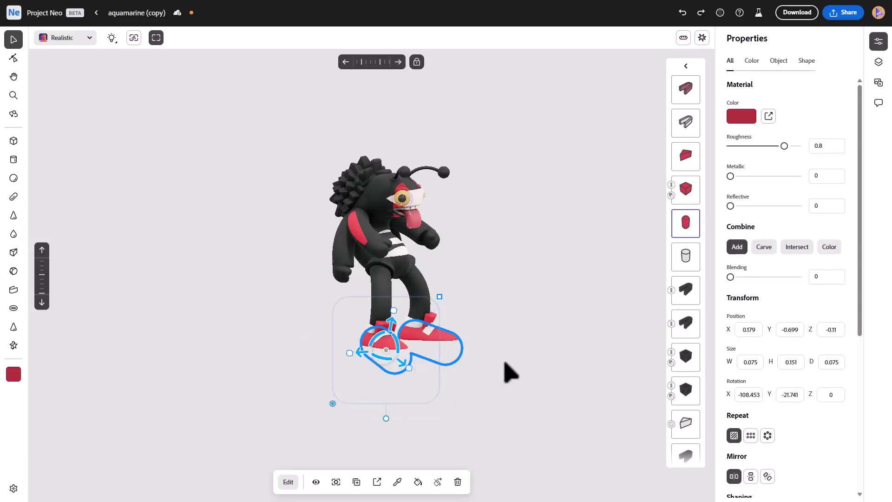
{"action": "middle_click_drag", "start_coordinate": [505, 370], "coordinate": [534, 334]}
{"action": "left_click", "coordinate": [530, 343]}
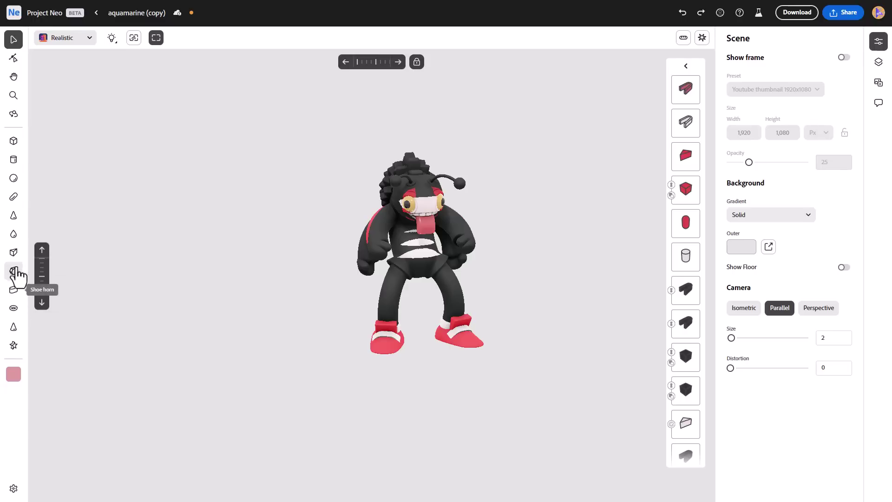
Step: Add a cube under the character's feet and stretch it into a platform 0.458 wide, 0.072 high and 0.461 deep
{"action": "left_click", "coordinate": [13, 140]}
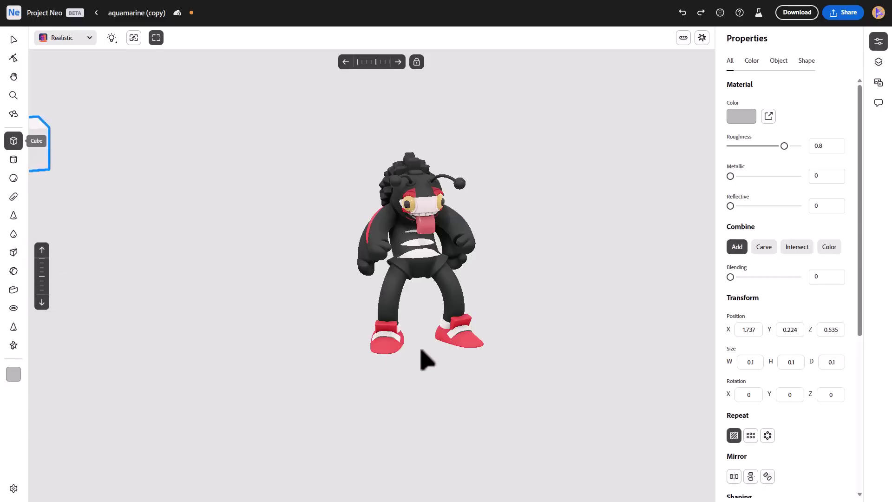
{"action": "left_click", "coordinate": [428, 353]}
{"action": "middle_click_drag", "start_coordinate": [457, 393], "coordinate": [494, 411]}
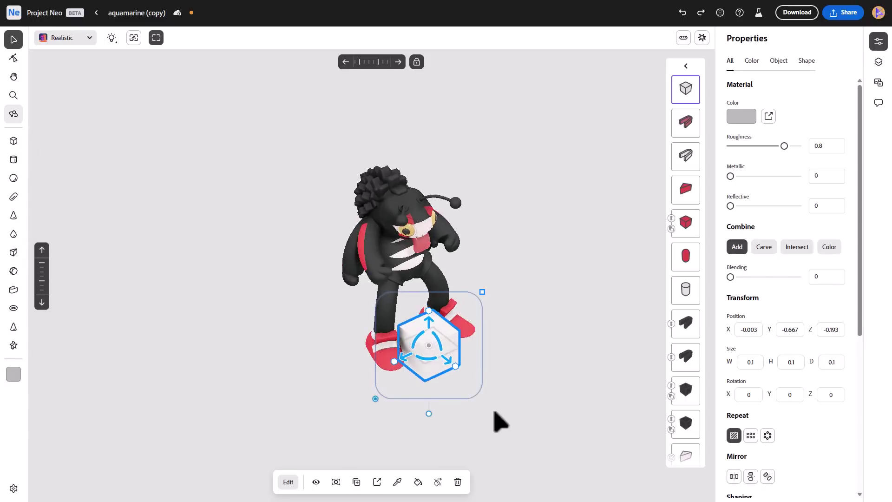
{"action": "left_click_drag", "start_coordinate": [445, 361], "coordinate": [423, 351]}
{"action": "left_click_drag", "start_coordinate": [441, 393], "coordinate": [434, 388]}
{"action": "mouse_move", "coordinate": [414, 335]}
{"action": "left_mouse_down"}
{"action": "mouse_move", "coordinate": [416, 348]}
{"action": "mouse_move", "coordinate": [413, 333]}
{"action": "left_mouse_up"}
{"action": "middle_click_drag", "start_coordinate": [503, 436], "coordinate": [515, 421]}
{"action": "scroll", "coordinate": [516, 394], "scroll_direction": "up", "scroll_amount": 4}
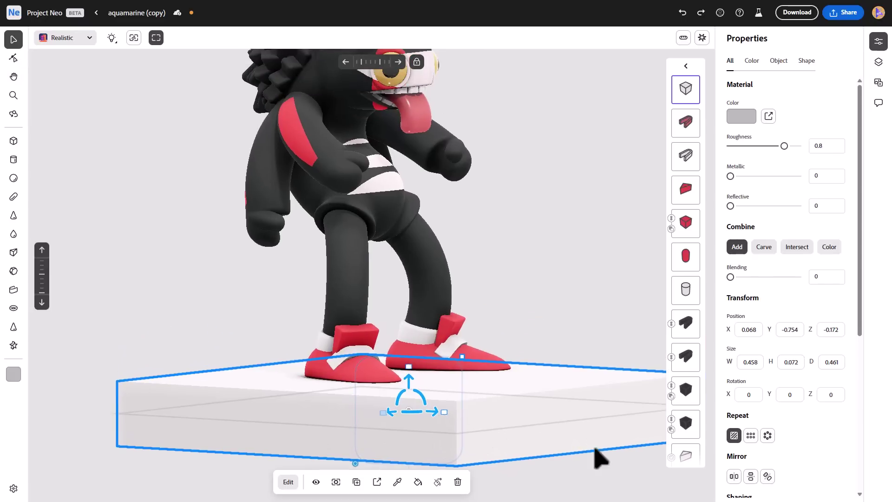
Step: Set the platform's blending to 0.012 and move it directly below the white cylinder in the shape order
{"action": "left_click_drag", "start_coordinate": [730, 277], "coordinate": [731, 278]}
{"action": "left_click_drag", "start_coordinate": [687, 90], "coordinate": [689, 331]}
{"action": "right_click_drag", "start_coordinate": [260, 397], "coordinate": [338, 363]}
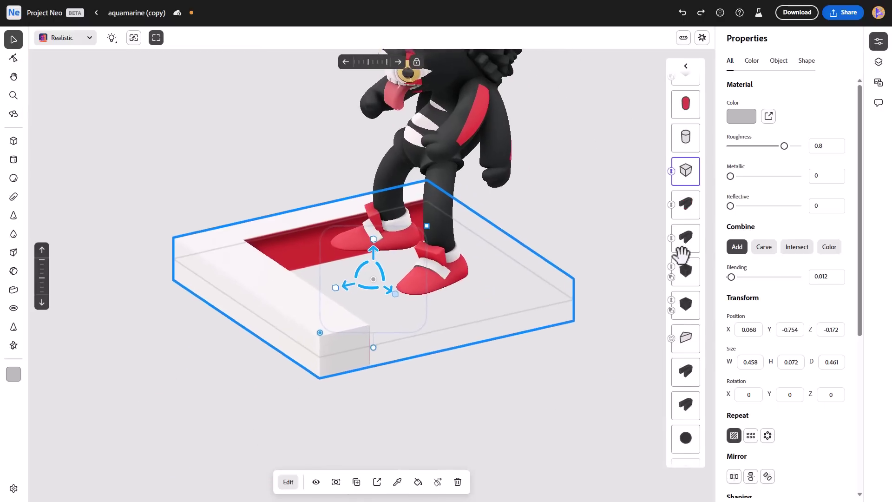
Step: Move the platform back to the top of the shape order
{"action": "scroll", "coordinate": [680, 254], "scroll_direction": "up", "scroll_amount": 3}
{"action": "left_click_drag", "start_coordinate": [693, 225], "coordinate": [685, 85]}
{"action": "left_click_drag", "start_coordinate": [685, 85], "coordinate": [686, 87]}
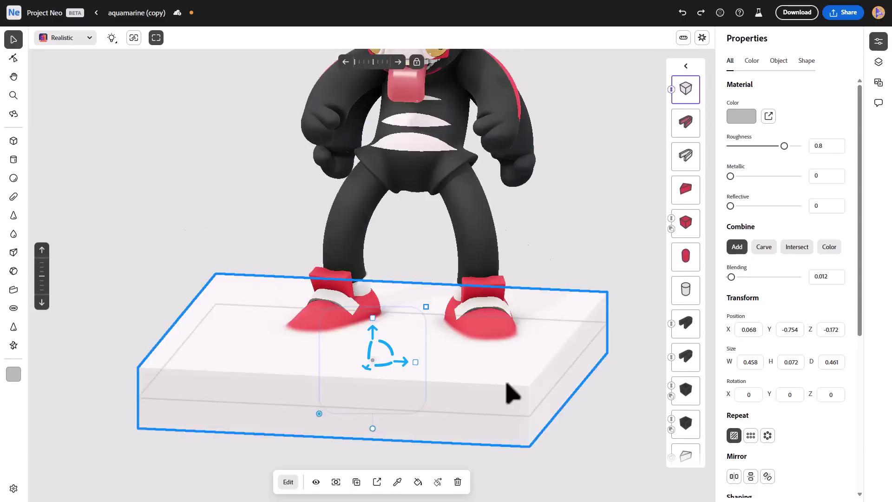
{"action": "scroll", "coordinate": [506, 382], "scroll_direction": "down", "scroll_amount": 3}
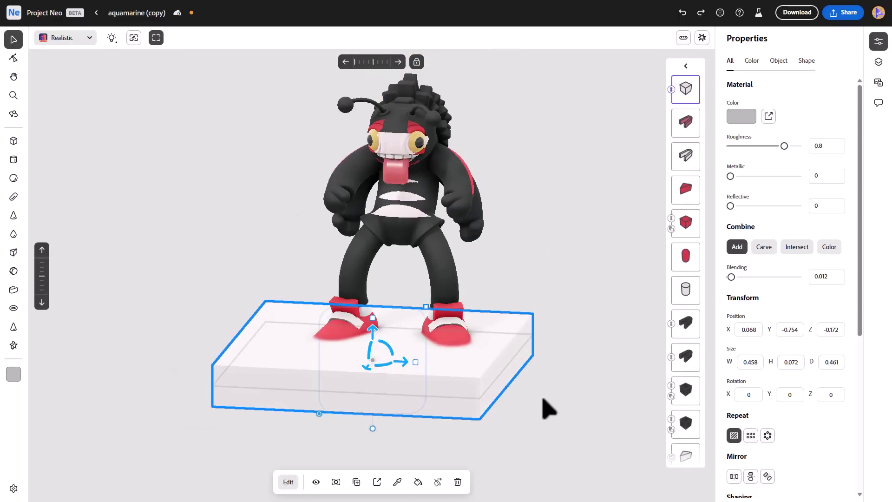
{"action": "middle_click_drag", "start_coordinate": [542, 398], "coordinate": [504, 425]}
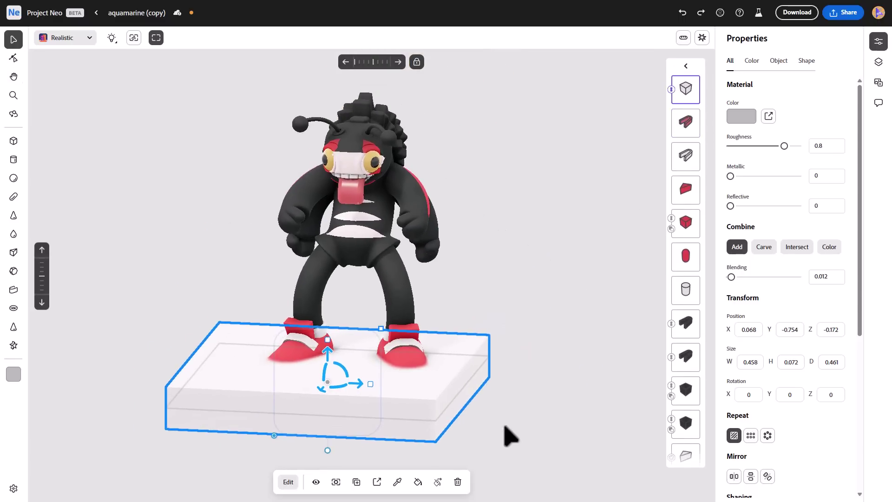
Step: Edit the platform to 0.442 wide and 0.56 deep, rounding its outline corners and its top and bottom edges
{"action": "left_click", "coordinate": [288, 482]}
{"action": "left_click_drag", "start_coordinate": [196, 407], "coordinate": [195, 435]}
{"action": "mouse_move", "coordinate": [243, 422]}
{"action": "left_mouse_down"}
{"action": "mouse_move", "coordinate": [322, 417]}
{"action": "mouse_move", "coordinate": [172, 439]}
{"action": "mouse_move", "coordinate": [248, 429]}
{"action": "left_mouse_up"}
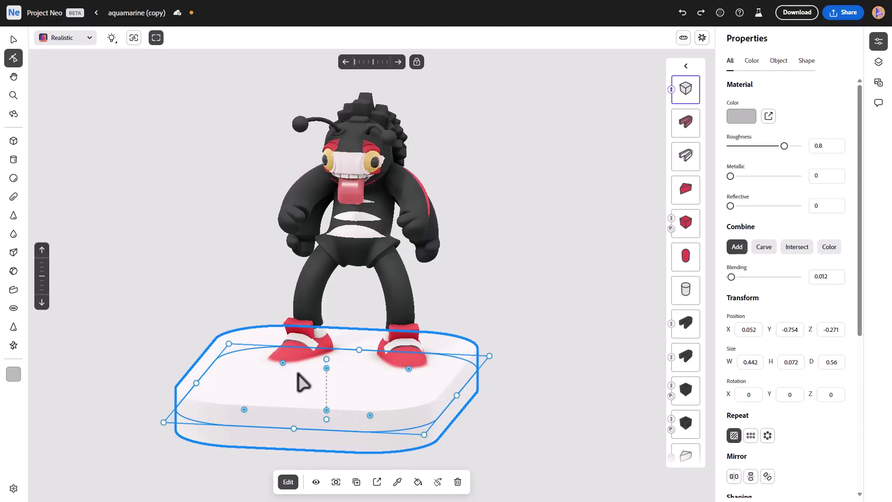
{"action": "left_click_drag", "start_coordinate": [327, 368], "coordinate": [328, 392]}
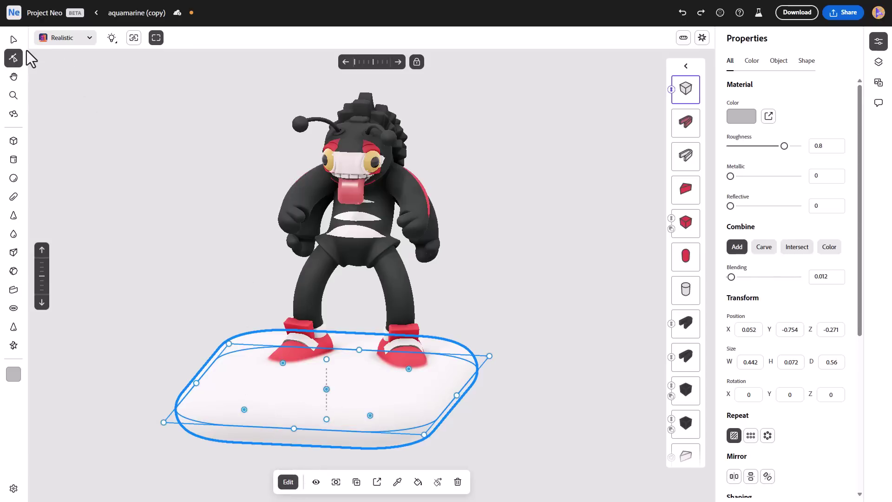
Step: Shift the platform to X -0.054 and toggle its visibility off and back on
{"action": "left_click", "coordinate": [14, 43]}
{"action": "left_click_drag", "start_coordinate": [360, 393], "coordinate": [386, 403]}
{"action": "left_click", "coordinate": [317, 485]}
{"action": "middle_click_drag", "start_coordinate": [636, 386], "coordinate": [567, 384]}
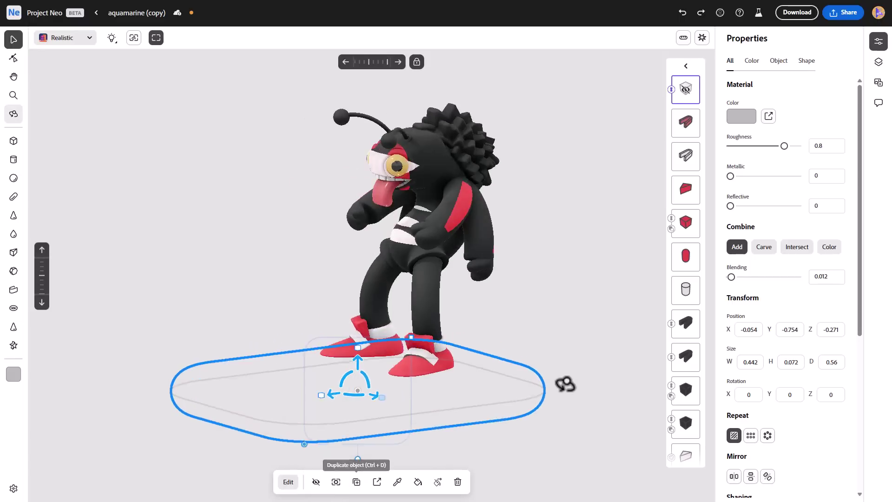
{"action": "left_click", "coordinate": [316, 482]}
Step: Frame the platform and duplicate it as a second slab stacked vertically with the first
{"action": "left_click", "coordinate": [335, 483]}
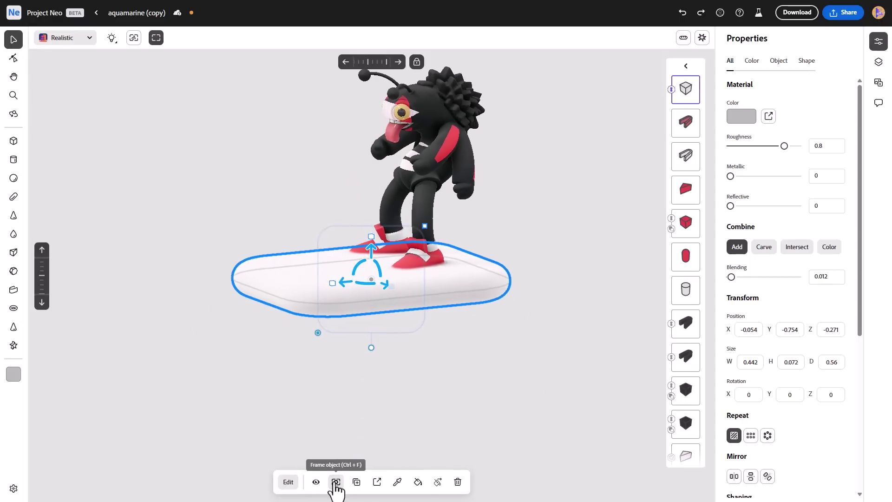
{"action": "left_click", "coordinate": [356, 483]}
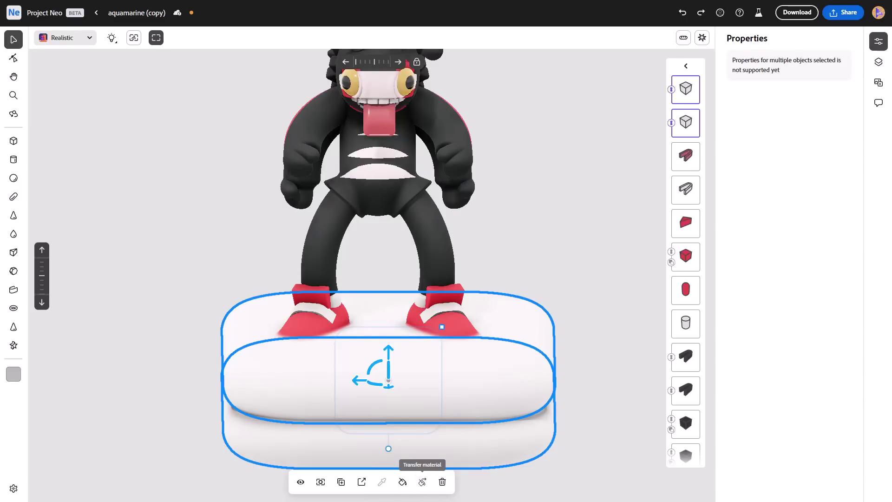
{"action": "left_click", "coordinate": [457, 327]}
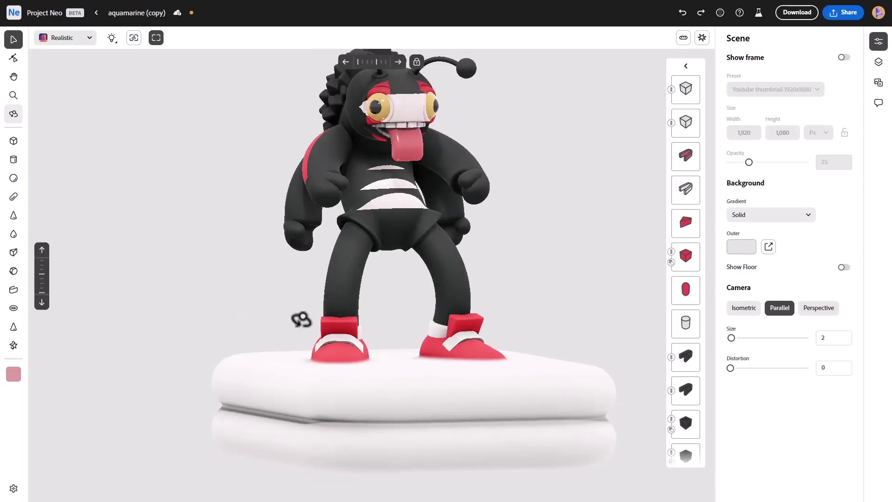
{"action": "middle_click_drag", "start_coordinate": [394, 371], "coordinate": [376, 391]}
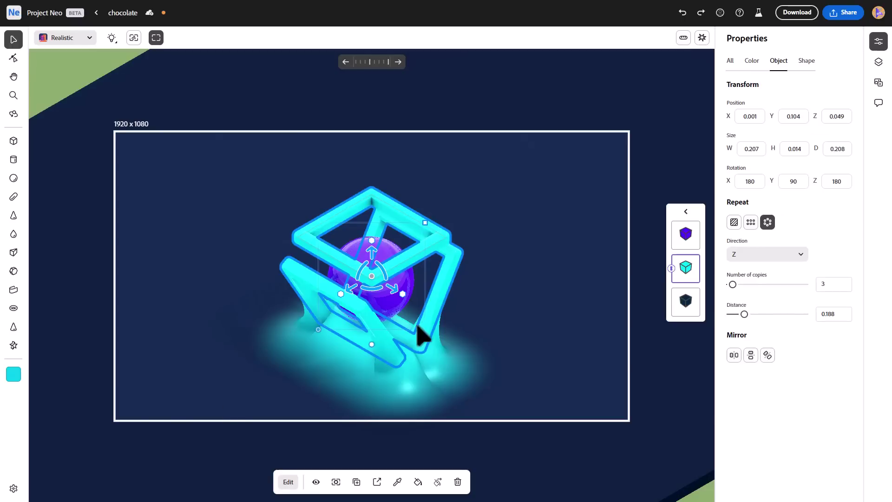
Step: In the Piano Cute project, set the orange floor slab's reflective value to 1
{"action": "right_click_drag", "start_coordinate": [417, 325], "coordinate": [436, 291]}
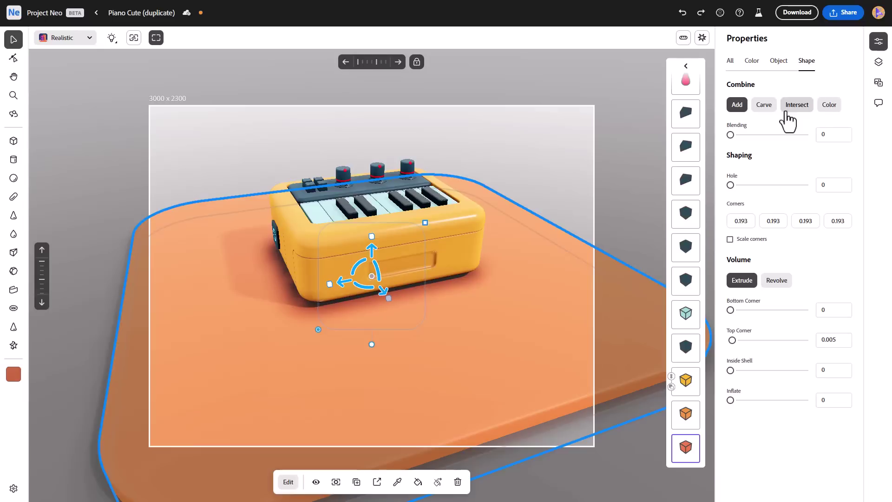
{"action": "left_click", "coordinate": [751, 65]}
{"action": "right_click_drag", "start_coordinate": [479, 328], "coordinate": [466, 305]}
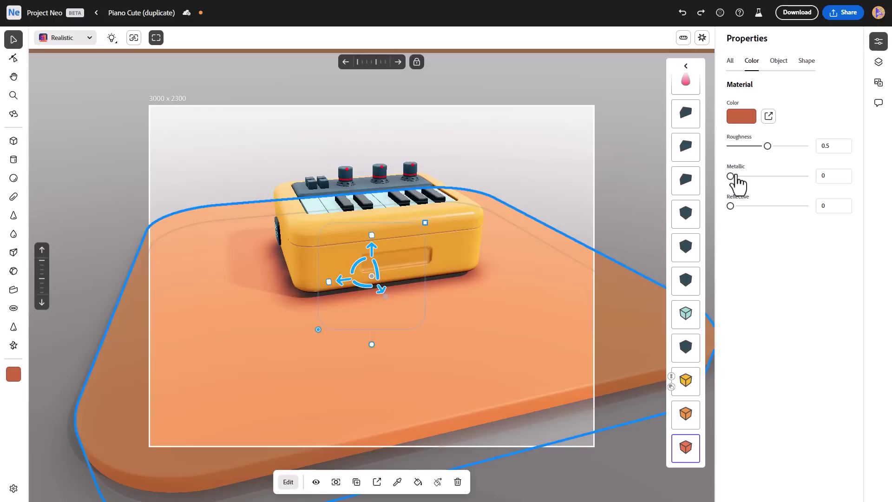
{"action": "left_click_drag", "start_coordinate": [747, 205], "coordinate": [848, 205]}
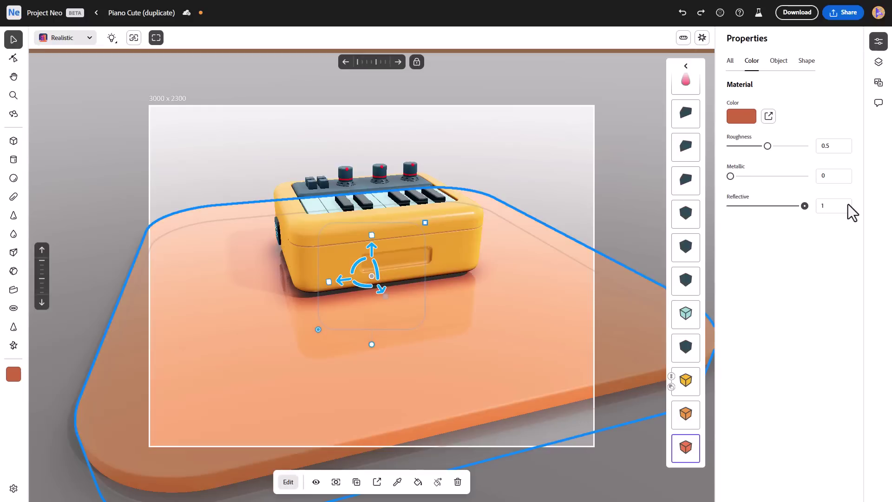
{"action": "mouse_move", "coordinate": [510, 293]}
{"action": "right_mouse_down"}
{"action": "mouse_move", "coordinate": [514, 308]}
{"action": "mouse_move", "coordinate": [507, 292]}
{"action": "right_mouse_up"}
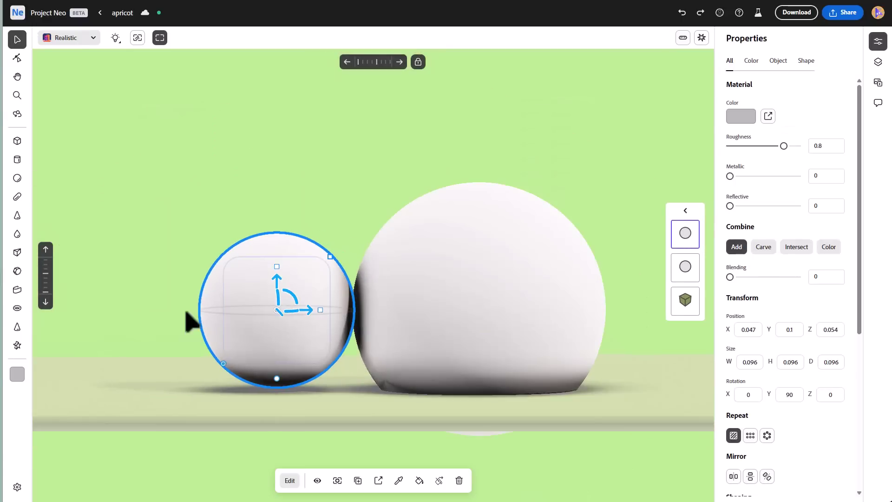
Step: In the apricot project, add a shoe horn shape beside the two spheres and set its X rotation to 90
{"action": "left_click", "coordinate": [17, 290]}
{"action": "left_click", "coordinate": [106, 391]}
{"action": "right_click_drag", "start_coordinate": [105, 391], "coordinate": [95, 370]}
{"action": "left_click", "coordinate": [747, 394]}
{"action": "type", "text": "90"}
{"action": "right_click_drag", "start_coordinate": [285, 442], "coordinate": [284, 400]}
Step: Raise the shoe horn shape above the spheres and reshape it with an angle of 1.617, larger corners and more length
{"action": "left_click_drag", "start_coordinate": [107, 320], "coordinate": [251, 214]}
{"action": "scroll", "coordinate": [767, 251], "scroll_direction": "down", "scroll_amount": 6}
{"action": "left_click_drag", "start_coordinate": [752, 243], "coordinate": [765, 242]}
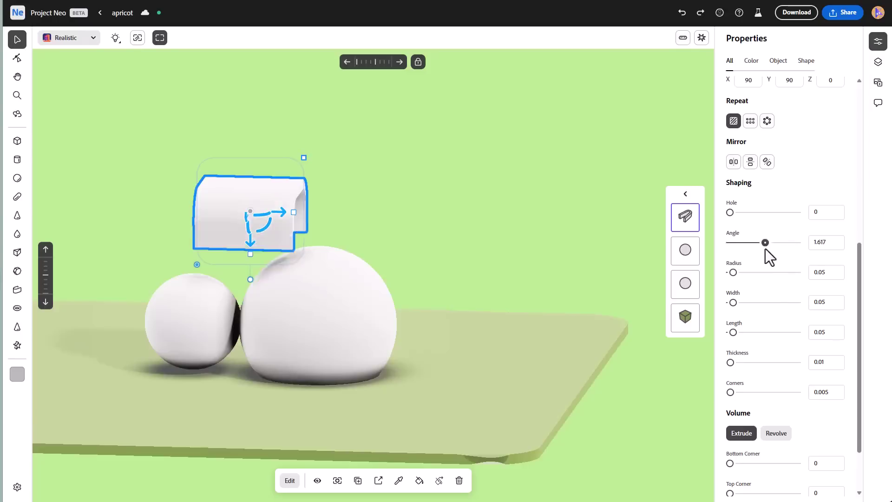
{"action": "left_click_drag", "start_coordinate": [730, 392], "coordinate": [732, 392]}
{"action": "scroll", "coordinate": [733, 392], "scroll_direction": "up", "scroll_amount": 1}
{"action": "left_click_drag", "start_coordinate": [733, 327], "coordinate": [738, 328]}
Step: Position the shoe horn shape as a band over the seam between the two spheres
{"action": "left_click_drag", "start_coordinate": [305, 176], "coordinate": [283, 308]}
{"action": "right_click_drag", "start_coordinate": [357, 394], "coordinate": [357, 441]}
{"action": "scroll", "coordinate": [357, 395], "scroll_direction": "up", "scroll_amount": 3}
{"action": "left_click_drag", "start_coordinate": [731, 387], "coordinate": [730, 358]}
{"action": "right_click_drag", "start_coordinate": [418, 372], "coordinate": [307, 274]}
{"action": "left_click_drag", "start_coordinate": [306, 270], "coordinate": [310, 265]}
{"action": "left_click_drag", "start_coordinate": [177, 404], "coordinate": [180, 416]}
Step: Give the band a slight blending and adjust the small sphere's placement against it
{"action": "left_click", "coordinate": [158, 335]}
{"action": "left_click", "coordinate": [414, 251]}
{"action": "scroll", "coordinate": [743, 269], "scroll_direction": "up", "scroll_amount": 5}
{"action": "left_click_drag", "start_coordinate": [729, 270], "coordinate": [731, 270]}
{"action": "left_click", "coordinate": [685, 250]}
{"action": "left_click_drag", "start_coordinate": [428, 219], "coordinate": [426, 220]}
{"action": "left_click", "coordinate": [459, 258]}
{"action": "right_click_drag", "start_coordinate": [469, 274], "coordinate": [495, 316]}
{"action": "left_click_drag", "start_coordinate": [327, 279], "coordinate": [363, 281]}
{"action": "left_click", "coordinate": [297, 274]}
{"action": "right_click_drag", "start_coordinate": [297, 297], "coordinate": [418, 316]}
Step: Set the band's length to 0.112 and its bottom corner to 0.034
{"action": "left_click", "coordinate": [685, 217]}
{"action": "scroll", "coordinate": [743, 279], "scroll_direction": "down", "scroll_amount": 5}
{"action": "left_click_drag", "start_coordinate": [731, 329], "coordinate": [737, 328]}
{"action": "left_click_drag", "start_coordinate": [729, 392], "coordinate": [740, 393]}
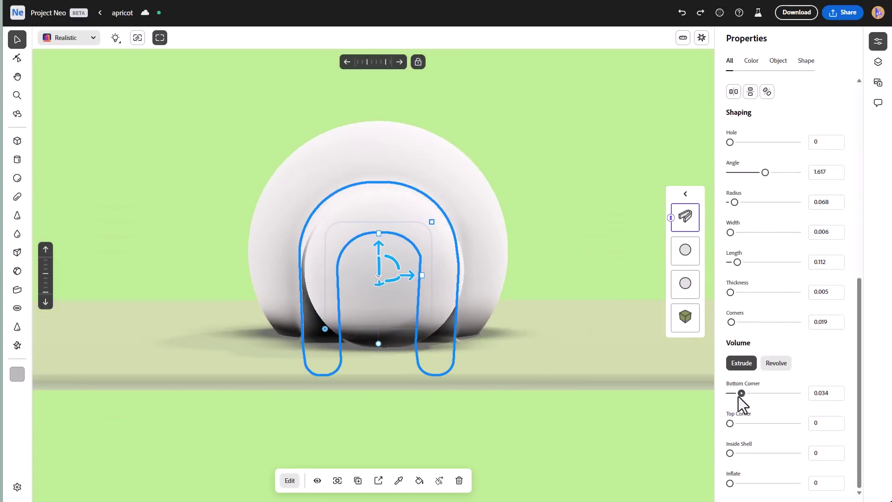
Step: Raise the band slightly between the spheres and color it black
{"action": "right_click_drag", "start_coordinate": [464, 316], "coordinate": [343, 307]}
{"action": "left_click", "coordinate": [316, 269]}
{"action": "left_click_drag", "start_coordinate": [383, 250], "coordinate": [383, 240]}
{"action": "left_click", "coordinate": [418, 153]}
{"action": "left_click", "coordinate": [445, 227]}
{"action": "left_click", "coordinate": [741, 116]}
{"action": "left_click", "coordinate": [732, 223]}
{"action": "left_click", "coordinate": [662, 353]}
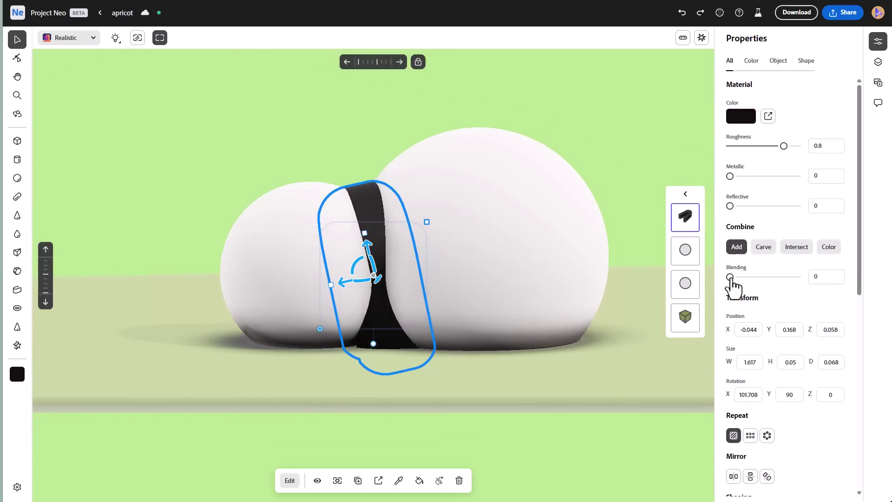
{"action": "right_click_drag", "start_coordinate": [358, 232], "coordinate": [372, 297]}
{"action": "left_click", "coordinate": [372, 294]}
{"action": "left_click_drag", "start_coordinate": [386, 62], "coordinate": [374, 63]}
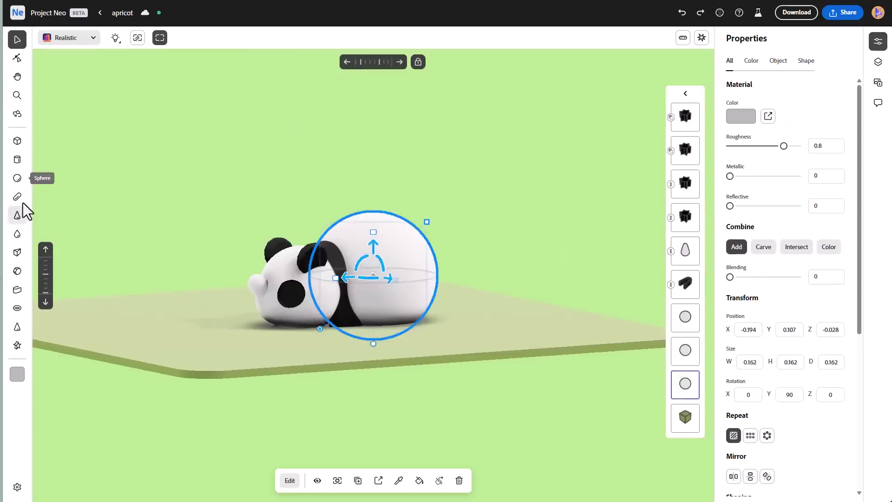
Step: Add a capsule at the side of the panda's body as a hind leg and color it black
{"action": "left_click", "coordinate": [19, 197]}
{"action": "left_click", "coordinate": [212, 339]}
{"action": "left_click_drag", "start_coordinate": [265, 232], "coordinate": [248, 248]}
{"action": "right_click_drag", "start_coordinate": [353, 325], "coordinate": [464, 288]}
{"action": "left_click", "coordinate": [740, 116]}
{"action": "left_click", "coordinate": [771, 230]}
Step: Duplicate the black capsule and place the copy on the opposite side of the panda's body
{"action": "left_click", "coordinate": [358, 480]}
{"action": "right_click_drag", "start_coordinate": [476, 398], "coordinate": [436, 418]}
{"action": "left_click_drag", "start_coordinate": [380, 283], "coordinate": [240, 248]}
{"action": "right_click_drag", "start_coordinate": [241, 260], "coordinate": [260, 285]}
{"action": "scroll", "coordinate": [287, 241], "scroll_direction": "up", "scroll_amount": 5}
{"action": "left_click_drag", "start_coordinate": [310, 274], "coordinate": [315, 286]}
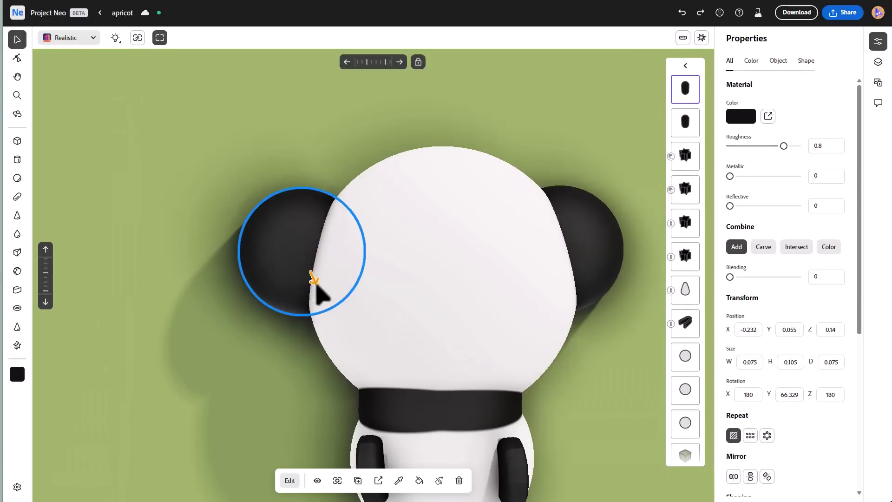
Step: Select the drop shape between the panda's black eye patches and open its color for editing
{"action": "left_click", "coordinate": [586, 279]}
{"action": "scroll", "coordinate": [405, 296], "scroll_direction": "down", "scroll_amount": 2}
{"action": "right_click_drag", "start_coordinate": [412, 301], "coordinate": [398, 338]}
{"action": "left_click", "coordinate": [386, 307]}
{"action": "scroll", "coordinate": [398, 338], "scroll_direction": "up", "scroll_amount": 5}
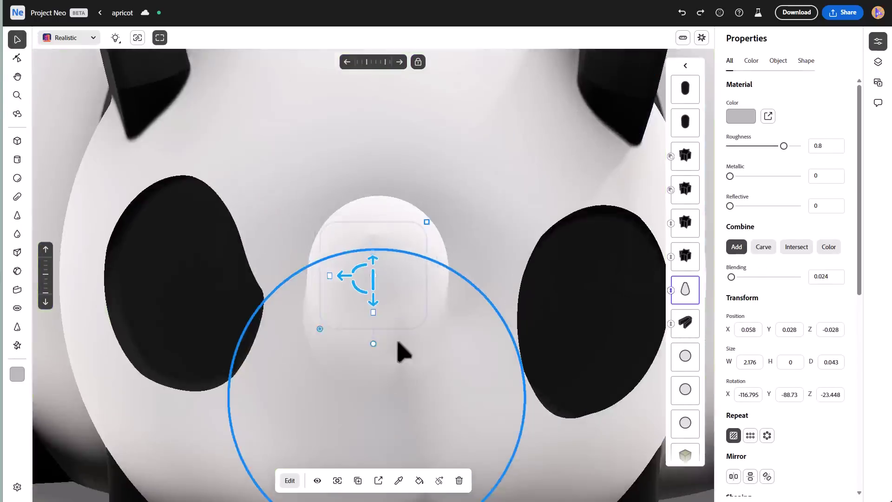
{"action": "scroll", "coordinate": [381, 332], "scroll_direction": "down", "scroll_amount": 2}
{"action": "scroll", "coordinate": [375, 338], "scroll_direction": "down", "scroll_amount": 4}
{"action": "left_click", "coordinate": [740, 116]}
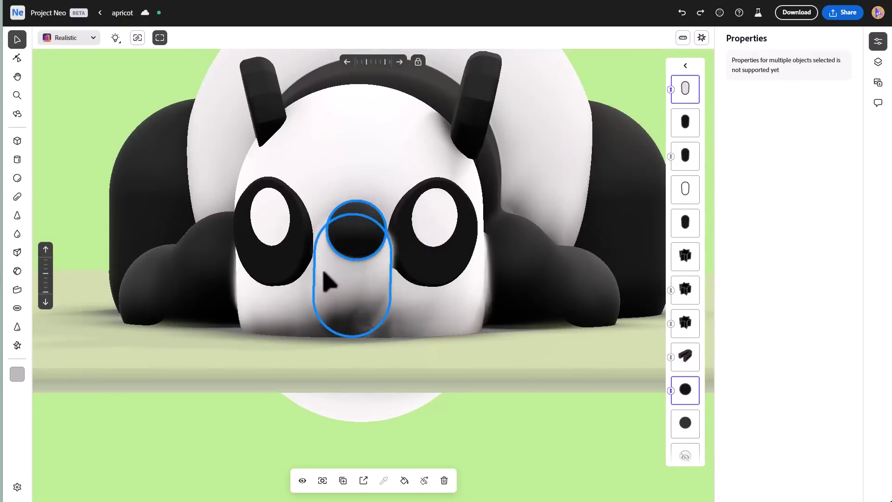
Step: Select the panda's snout capsule together with the black nose sphere
{"action": "scroll", "coordinate": [355, 285], "scroll_direction": "up", "scroll_amount": 2}
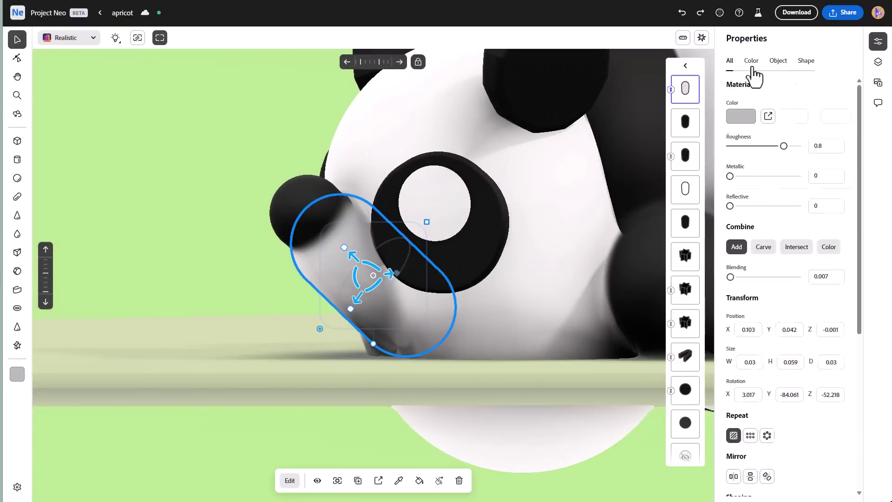
{"action": "left_click", "coordinate": [306, 211], "text": "shift"}
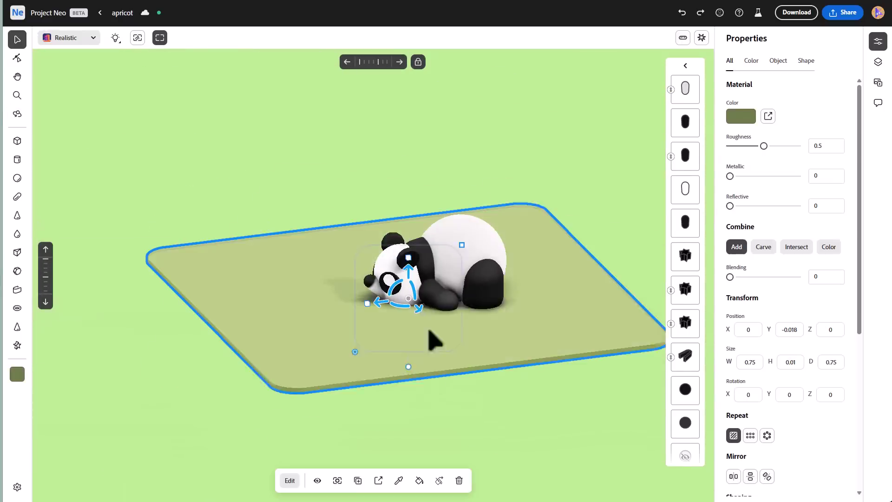
Step: Hide the large green base, shift the smaller green base under the panda and bring up its shape settings
{"action": "left_click", "coordinate": [318, 480]}
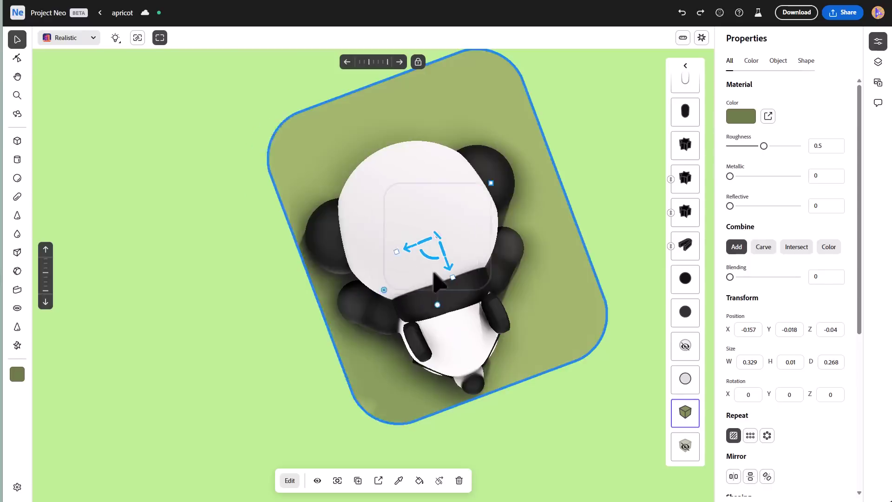
{"action": "left_click_drag", "start_coordinate": [405, 256], "coordinate": [444, 238]}
{"action": "left_click", "coordinate": [804, 60]}
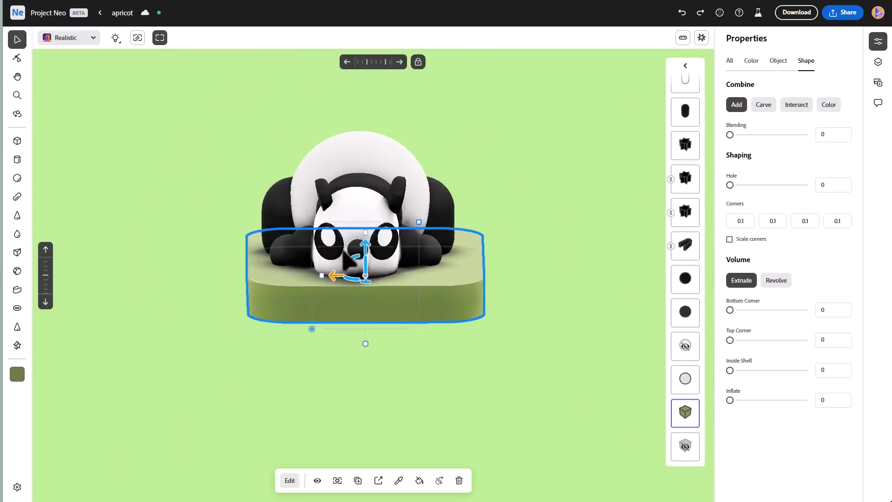
{"action": "left_click", "coordinate": [381, 270]}
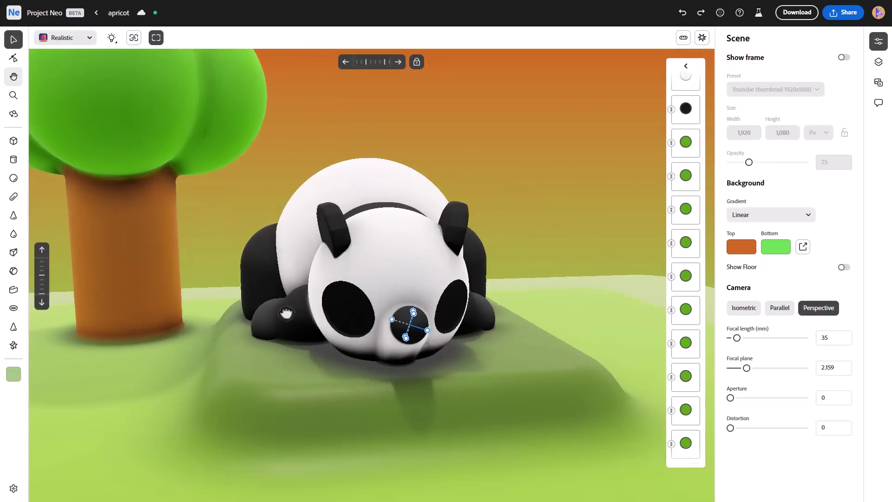
{"action": "scroll", "coordinate": [385, 330], "scroll_direction": "down", "scroll_amount": 3}
{"action": "middle_click_drag", "start_coordinate": [436, 358], "coordinate": [349, 345]}
{"action": "right_click_drag", "start_coordinate": [436, 332], "coordinate": [350, 323]}
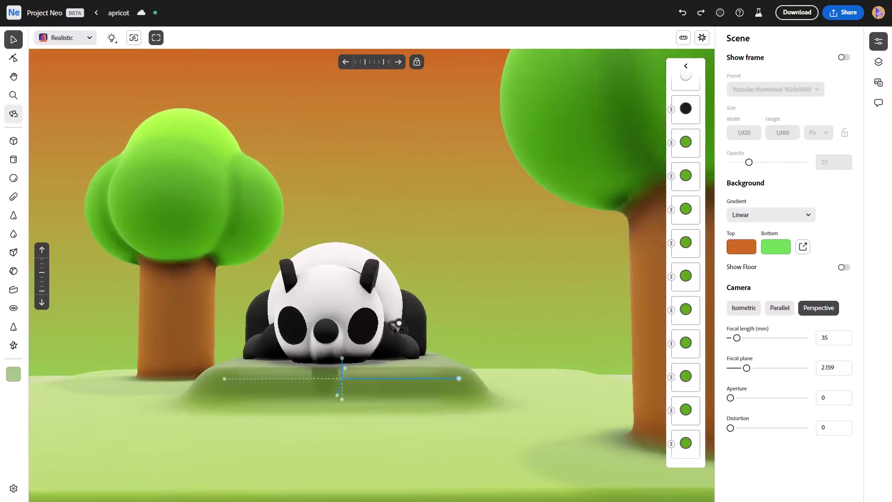
{"action": "left_click_drag", "start_coordinate": [386, 326], "coordinate": [436, 327]}
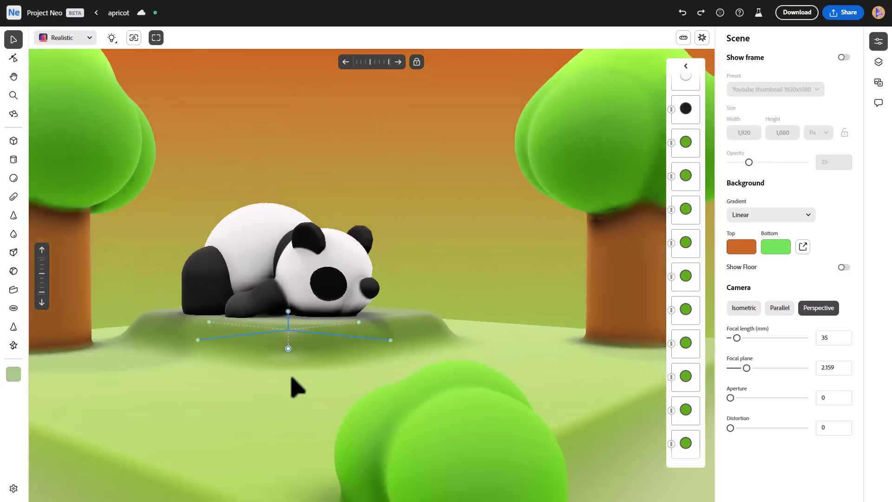
Step: Show the 1920x1080 Youtube thumbnail frame over the panda scene
{"action": "left_click", "coordinate": [392, 394]}
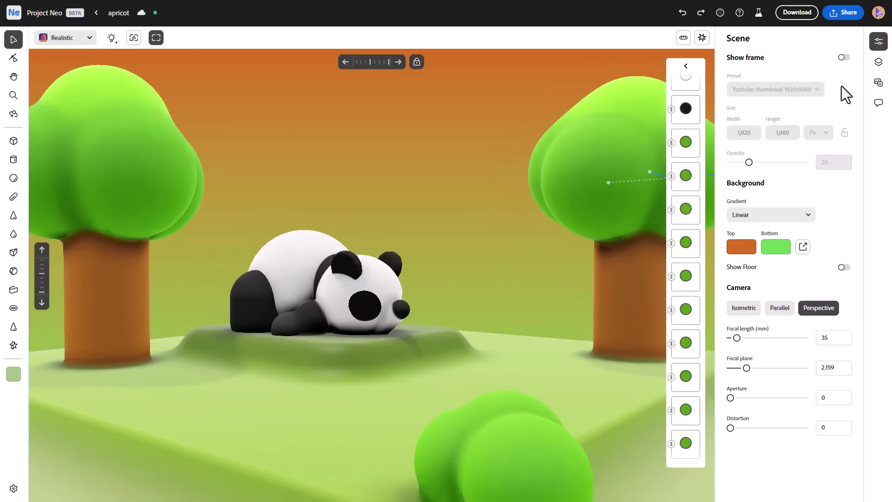
{"action": "left_click", "coordinate": [843, 58]}
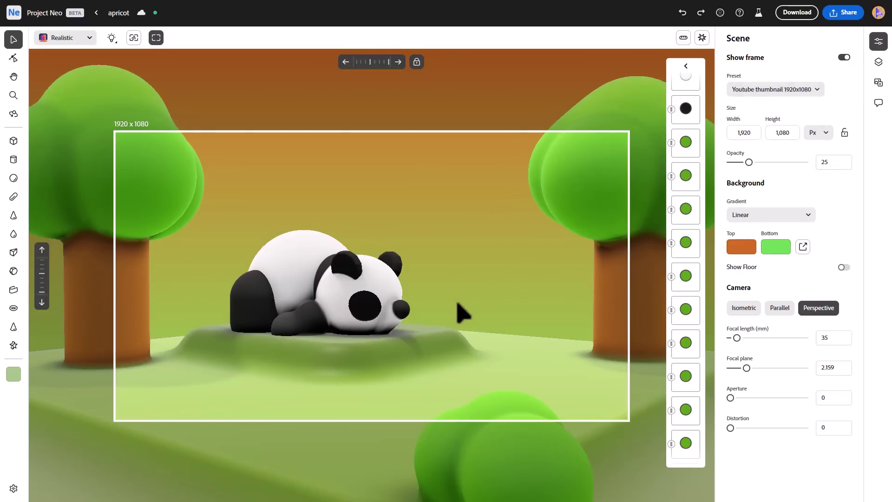
{"action": "middle_click_drag", "start_coordinate": [457, 303], "coordinate": [424, 323]}
{"action": "mouse_move", "coordinate": [430, 317]}
{"action": "right_mouse_down"}
{"action": "mouse_move", "coordinate": [416, 311]}
{"action": "mouse_move", "coordinate": [435, 306]}
{"action": "right_mouse_up"}
{"action": "middle_click_drag", "start_coordinate": [434, 306], "coordinate": [417, 322]}
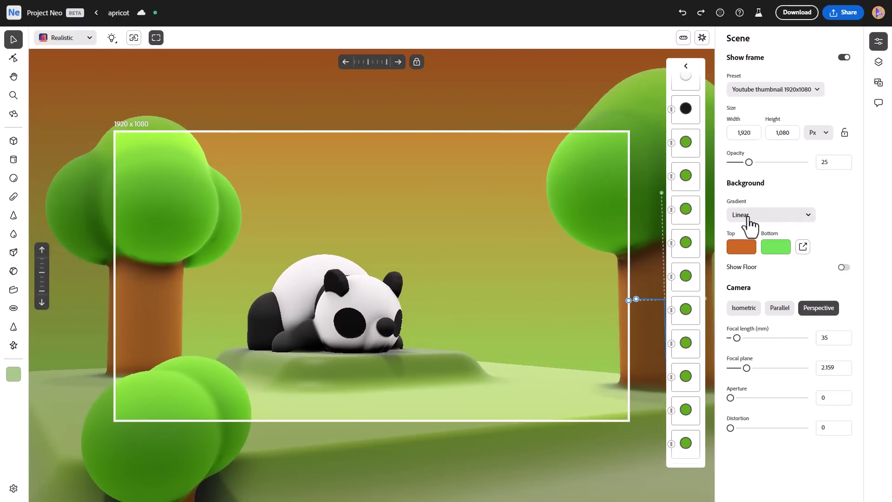
Step: Preview a solid background, return to the linear gradient and make its bottom color a more vivid green
{"action": "left_click", "coordinate": [748, 218]}
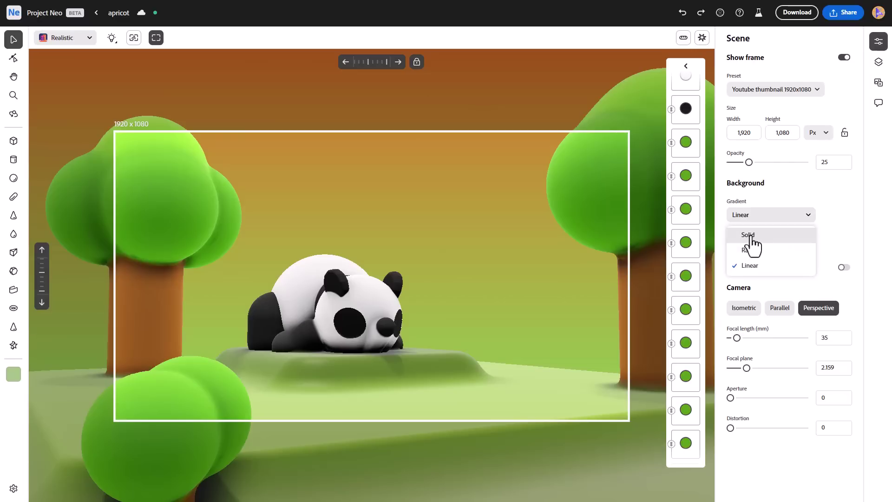
{"action": "left_click", "coordinate": [749, 235]}
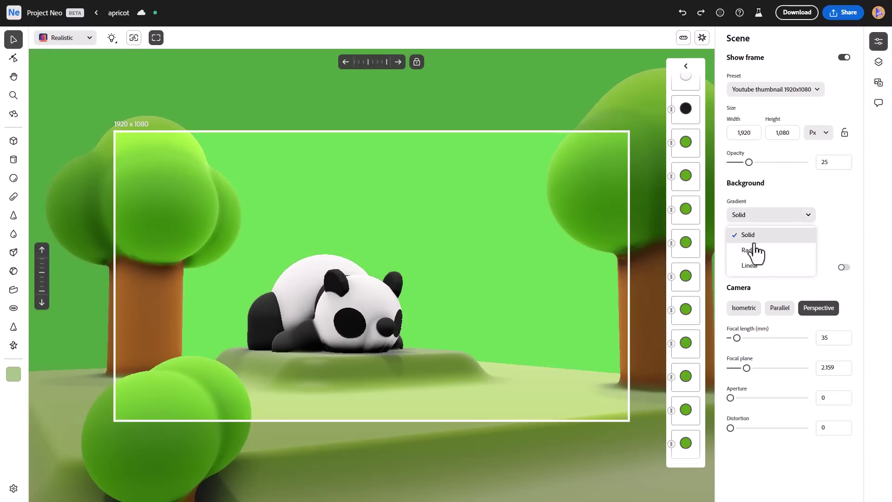
{"action": "left_click", "coordinate": [754, 267]}
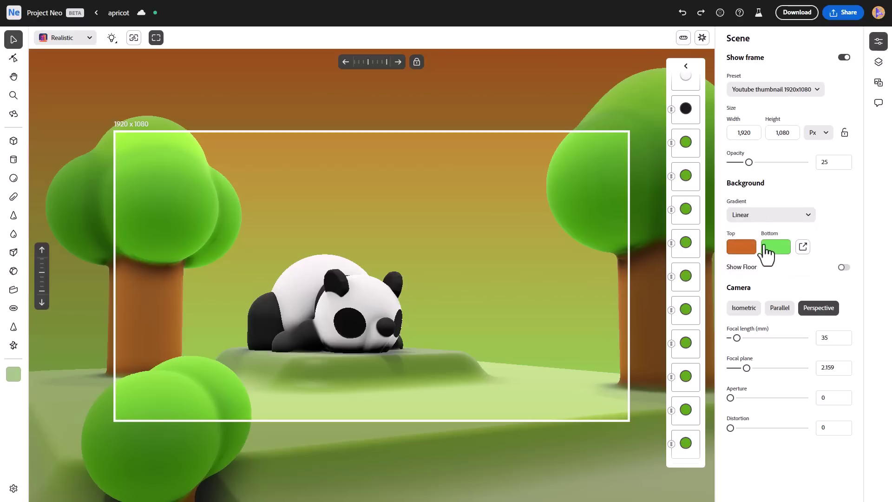
{"action": "left_click", "coordinate": [765, 250]}
{"action": "mouse_move", "coordinate": [829, 332]}
{"action": "left_mouse_down"}
{"action": "mouse_move", "coordinate": [835, 351]}
{"action": "mouse_move", "coordinate": [807, 351]}
{"action": "mouse_move", "coordinate": [844, 338]}
{"action": "mouse_move", "coordinate": [832, 321]}
{"action": "left_mouse_up"}
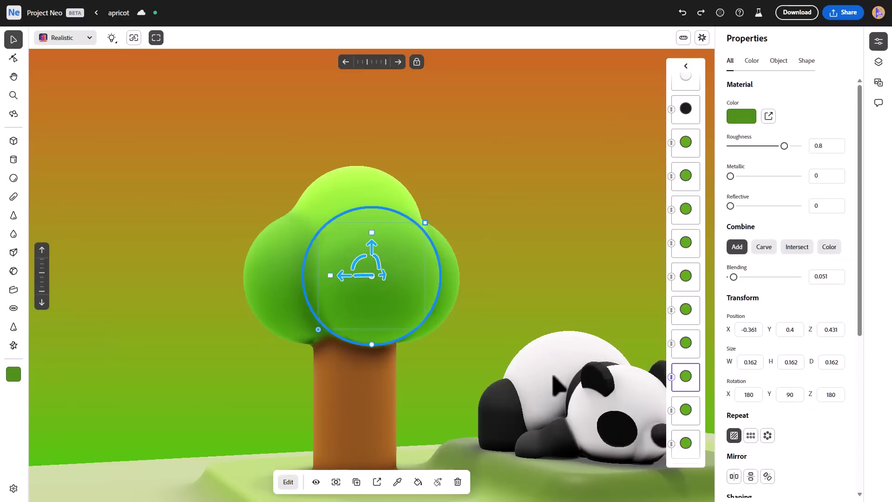
Step: Select the panda's head, the green base and the small foreground bush one after another to focus the view on each
{"action": "left_click_drag", "start_coordinate": [560, 385], "coordinate": [335, 281]}
{"action": "left_click", "coordinate": [395, 303]}
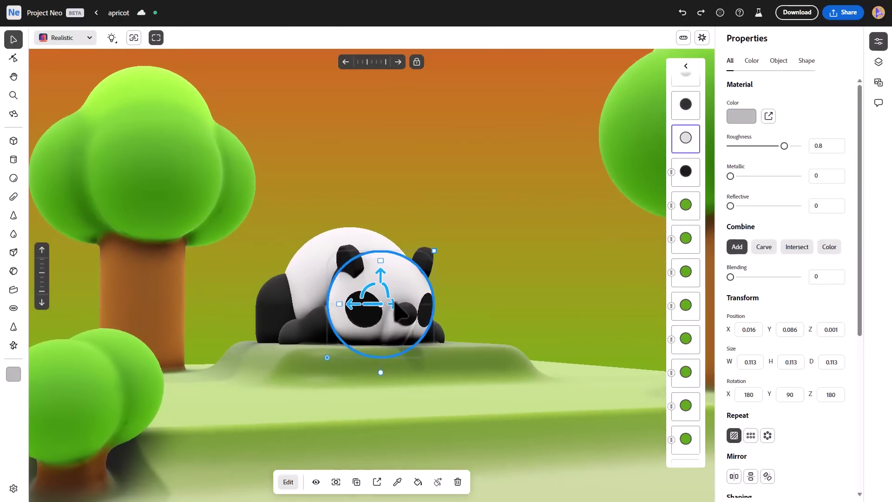
{"action": "key", "text": "f"}
{"action": "double_click", "coordinate": [480, 389]}
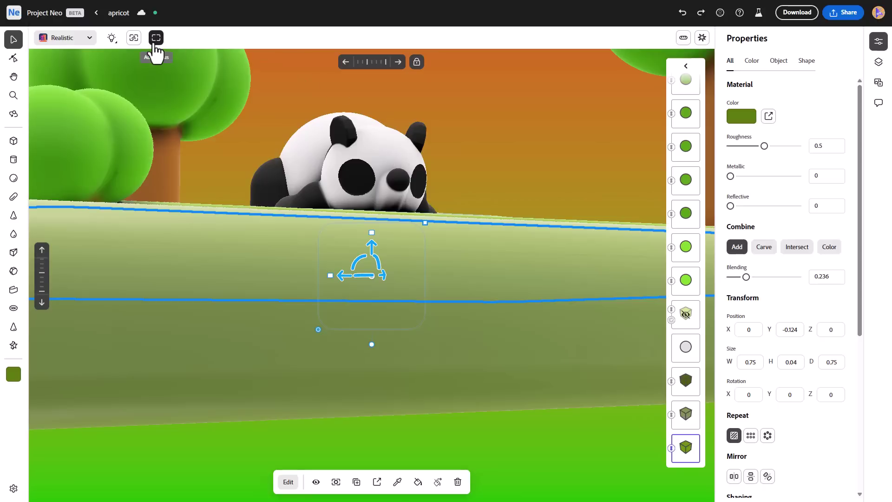
{"action": "double_click", "coordinate": [344, 137]}
{"action": "left_click", "coordinate": [123, 432]}
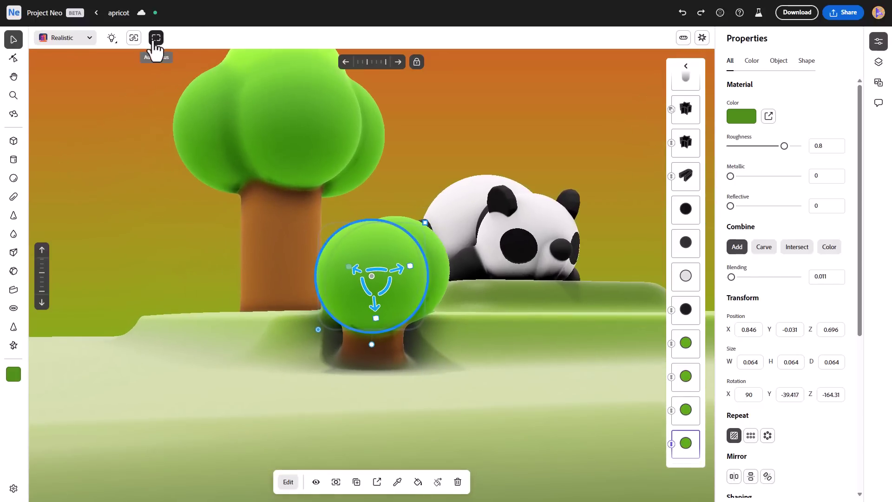
Step: Set the scene lighting to a rotation of 143.5 and a height of 62.9
{"action": "left_click", "coordinate": [112, 37]}
{"action": "left_click_drag", "start_coordinate": [146, 99], "coordinate": [158, 139]}
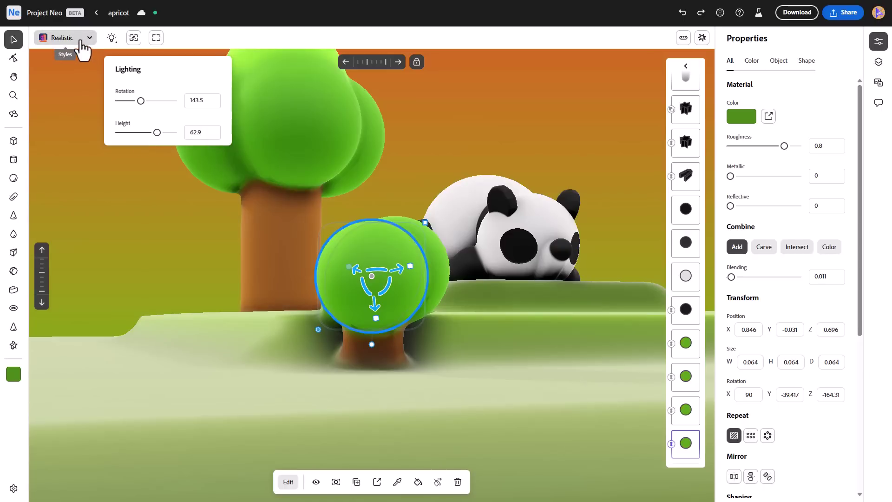
{"action": "middle_click_drag", "start_coordinate": [428, 285], "coordinate": [258, 396]}
{"action": "scroll", "coordinate": [342, 273], "scroll_direction": "up", "scroll_amount": 3}
{"action": "scroll", "coordinate": [341, 273], "scroll_direction": "down", "scroll_amount": 2}
{"action": "middle_click_drag", "start_coordinate": [434, 290], "coordinate": [396, 319]}
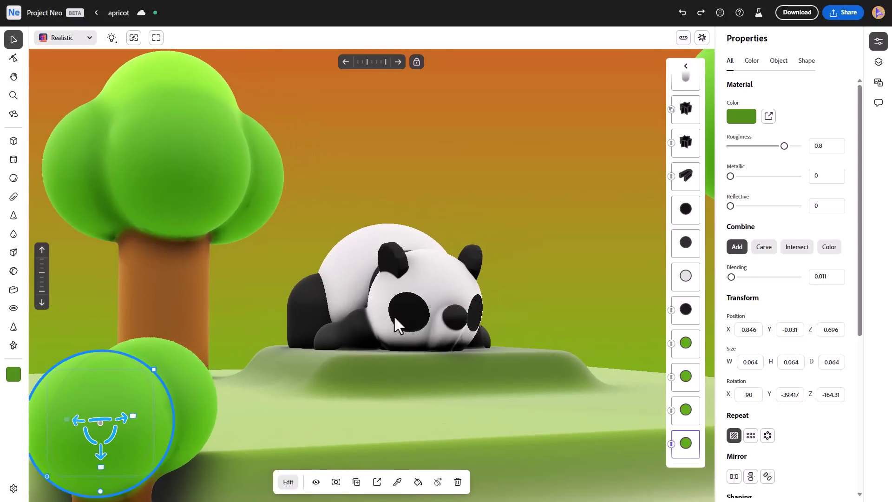
{"action": "right_click_drag", "start_coordinate": [396, 320], "coordinate": [414, 324]}
{"action": "mouse_move", "coordinate": [411, 328]}
{"action": "middle_mouse_down"}
{"action": "mouse_move", "coordinate": [434, 326]}
{"action": "mouse_move", "coordinate": [420, 323]}
{"action": "middle_mouse_up"}
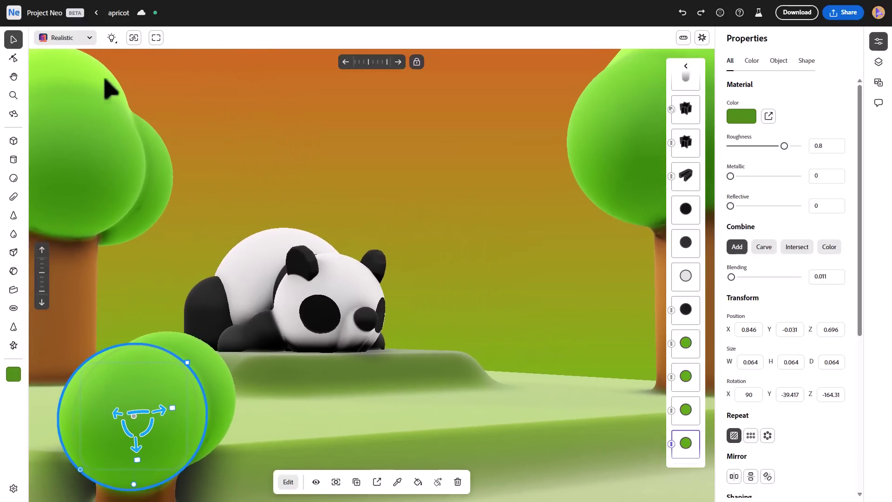
Step: Switch the scene to the Pixel Art style with a pixel count of 256 and the pixel outline enabled
{"action": "left_click", "coordinate": [67, 39]}
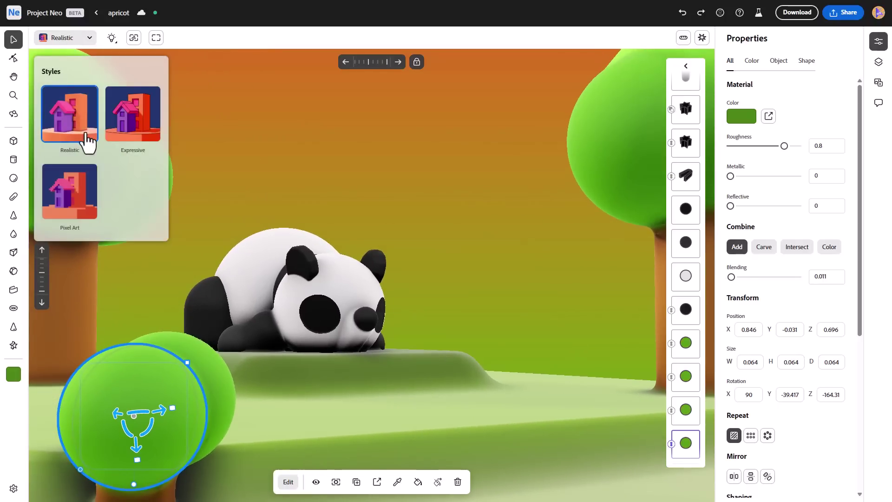
{"action": "left_click", "coordinate": [66, 206]}
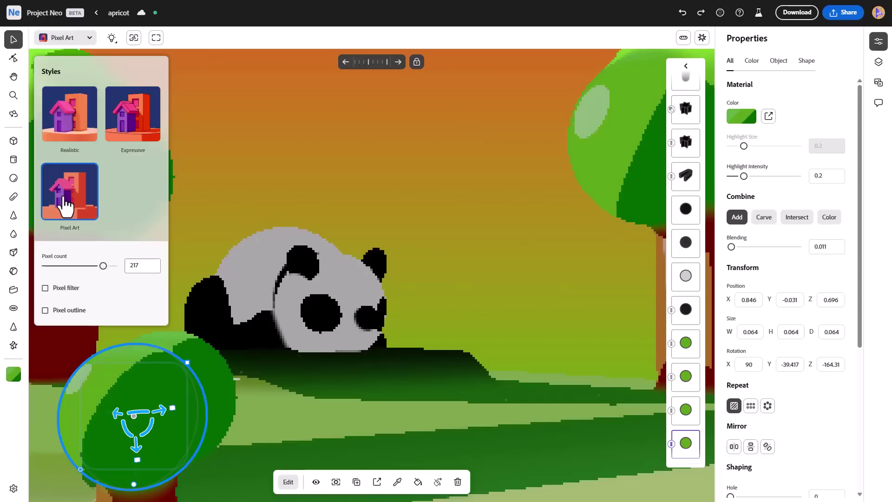
{"action": "left_click", "coordinate": [106, 265]}
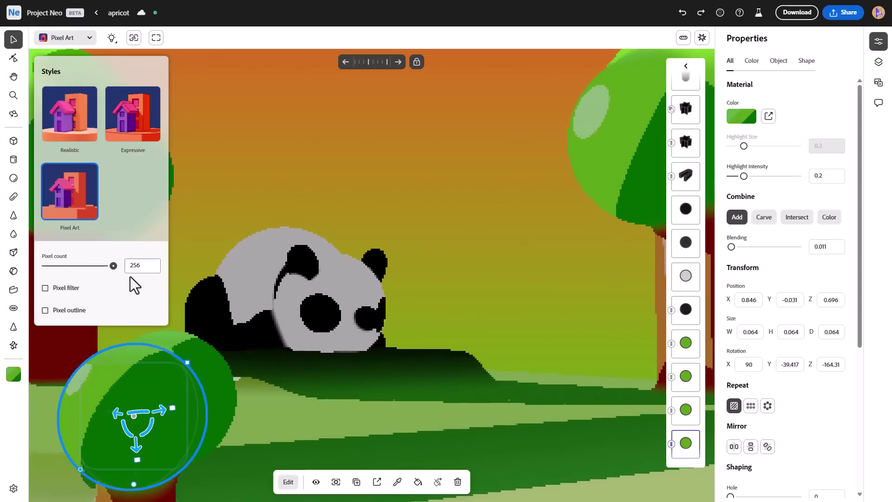
{"action": "left_click", "coordinate": [67, 311]}
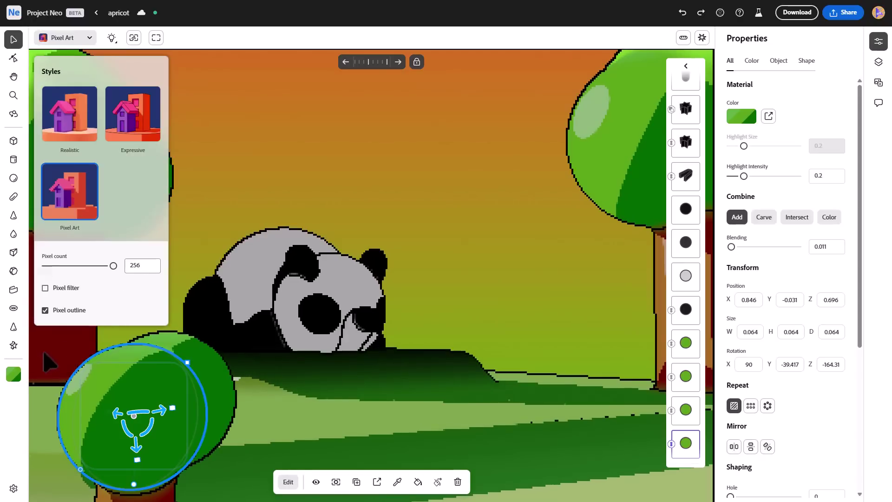
{"action": "left_click", "coordinate": [45, 310]}
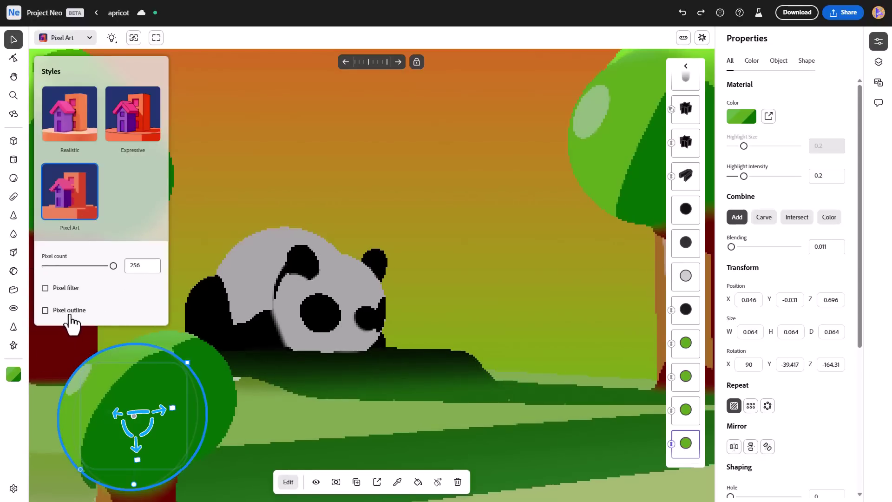
{"action": "left_click", "coordinate": [70, 323]}
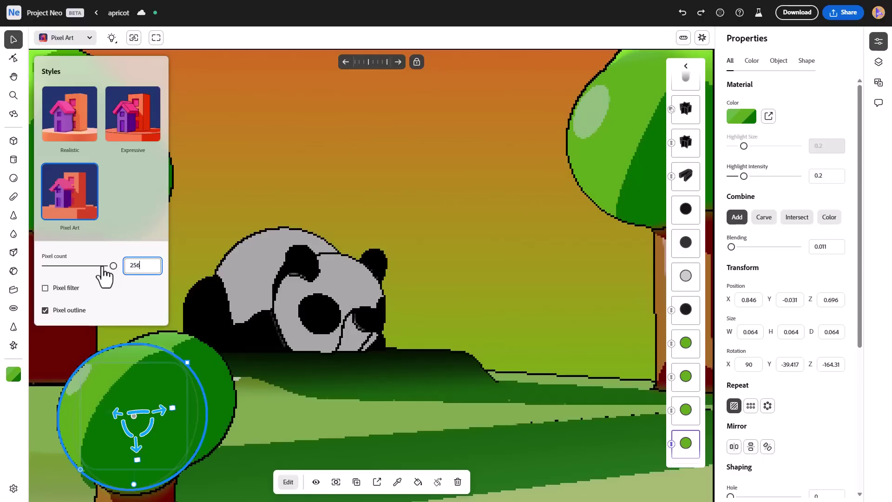
Step: Switch the scene to the Expressive style and adjust its outline thickness
{"action": "left_click", "coordinate": [139, 130]}
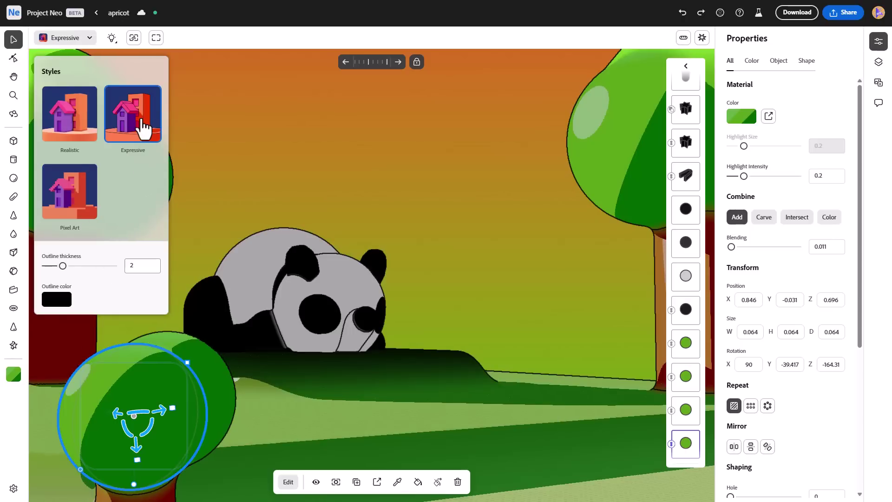
{"action": "mouse_move", "coordinate": [63, 267]}
{"action": "left_mouse_down"}
{"action": "mouse_move", "coordinate": [88, 272]}
{"action": "mouse_move", "coordinate": [47, 273]}
{"action": "left_mouse_up"}
{"action": "left_click_drag", "start_coordinate": [84, 274], "coordinate": [68, 277]}
{"action": "scroll", "coordinate": [408, 324], "scroll_direction": "up", "scroll_amount": 3}
{"action": "middle_click_drag", "start_coordinate": [413, 324], "coordinate": [298, 471]}
{"action": "scroll", "coordinate": [280, 358], "scroll_direction": "down", "scroll_amount": 2}
{"action": "scroll", "coordinate": [282, 358], "scroll_direction": "up", "scroll_amount": 2}
{"action": "middle_click_drag", "start_coordinate": [365, 333], "coordinate": [396, 362]}
{"action": "scroll", "coordinate": [383, 345], "scroll_direction": "down", "scroll_amount": 1}
{"action": "scroll", "coordinate": [440, 358], "scroll_direction": "down", "scroll_amount": 2}
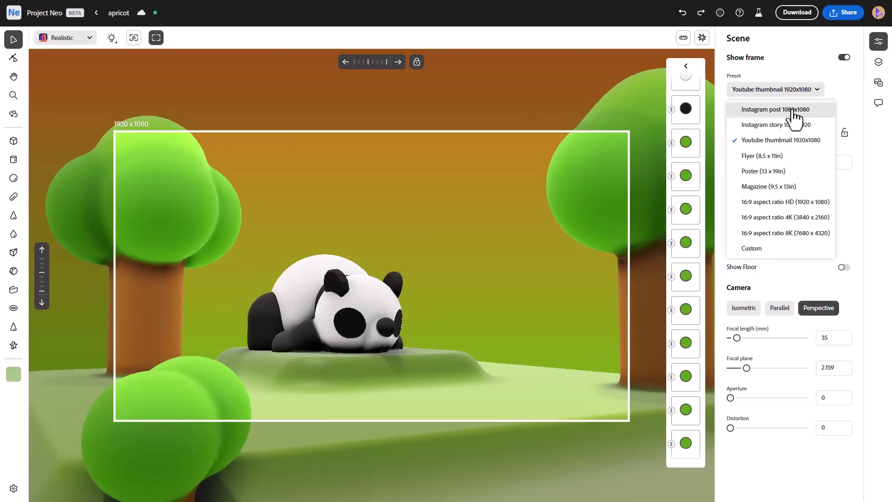
Step: Try out the scene floor and hide it again
{"action": "left_click", "coordinate": [840, 267]}
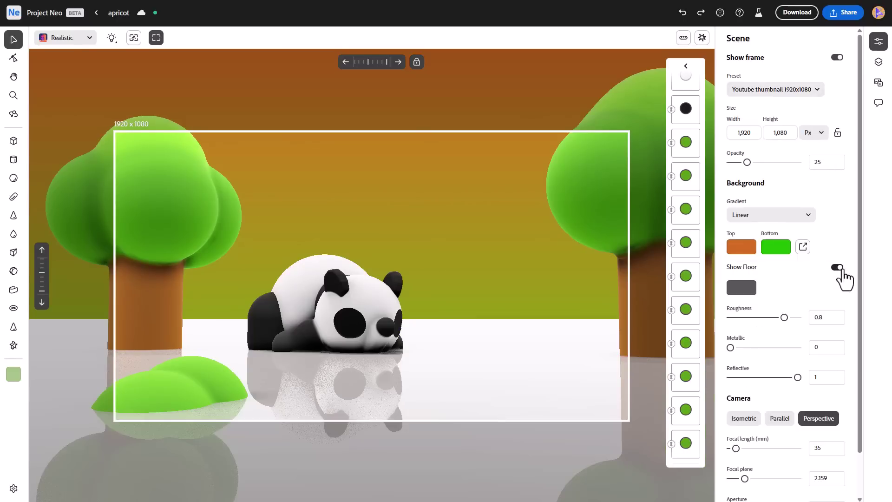
{"action": "left_click", "coordinate": [841, 267]}
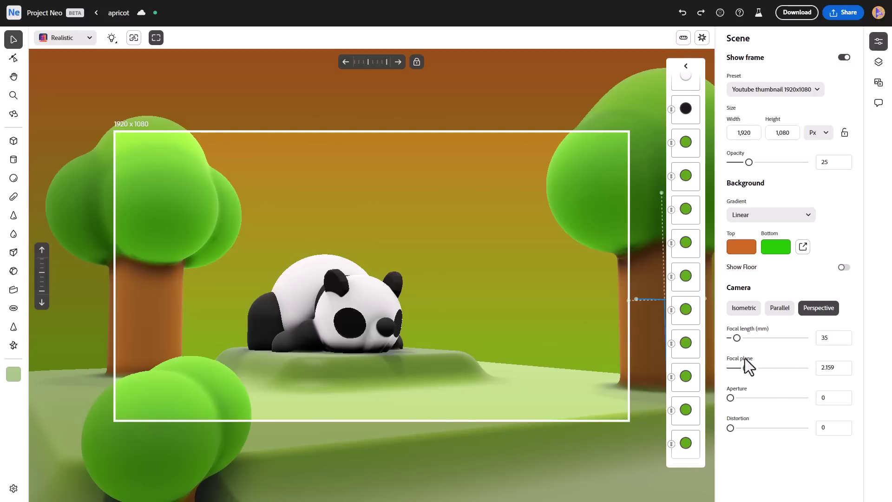
Step: Set the perspective camera's focal length to 50 mm and reframe the panda
{"action": "left_click_drag", "start_coordinate": [742, 337], "coordinate": [737, 337]}
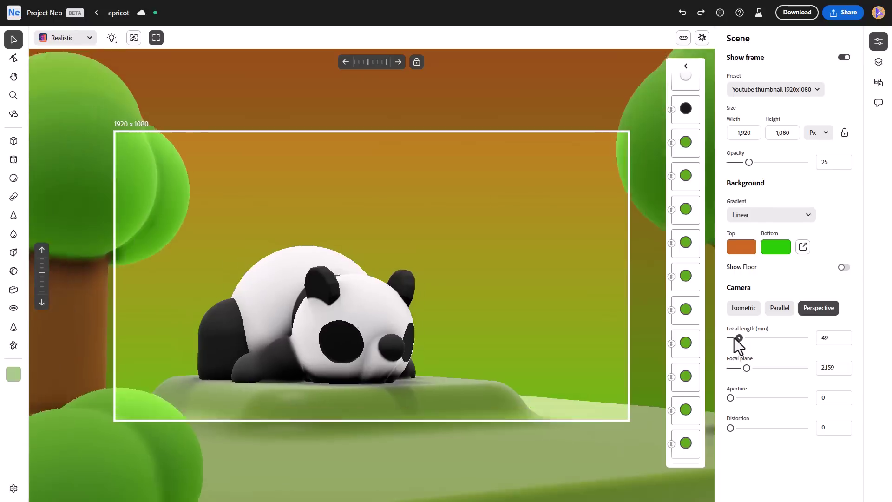
{"action": "left_click", "coordinate": [820, 342]}
{"action": "type", "text": "50"}
{"action": "key", "text": "Return"}
{"action": "scroll", "coordinate": [470, 285], "scroll_direction": "down", "scroll_amount": 3}
{"action": "middle_click_drag", "start_coordinate": [389, 268], "coordinate": [432, 278]}
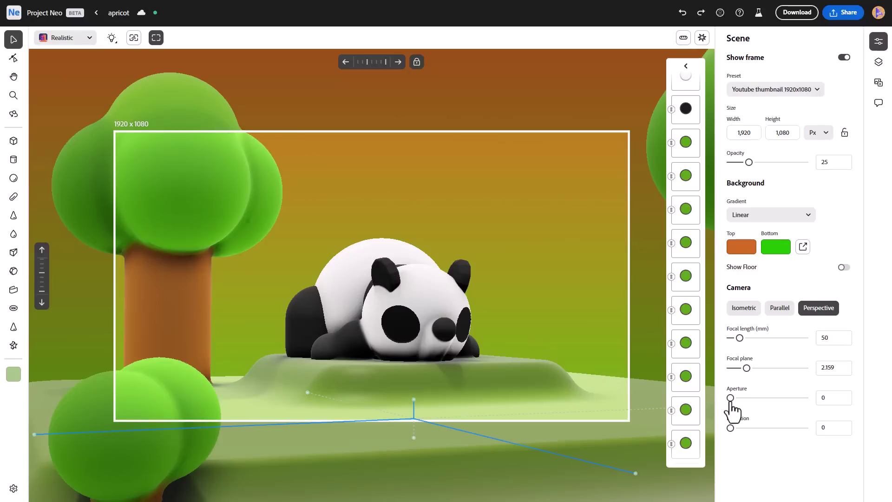
Step: Add depth-of-field blur around the panda with a focal plane of 1.932 and an aperture of 0.455
{"action": "mouse_move", "coordinate": [730, 398]}
{"action": "left_mouse_down"}
{"action": "mouse_move", "coordinate": [742, 399]}
{"action": "mouse_move", "coordinate": [735, 406]}
{"action": "left_mouse_up"}
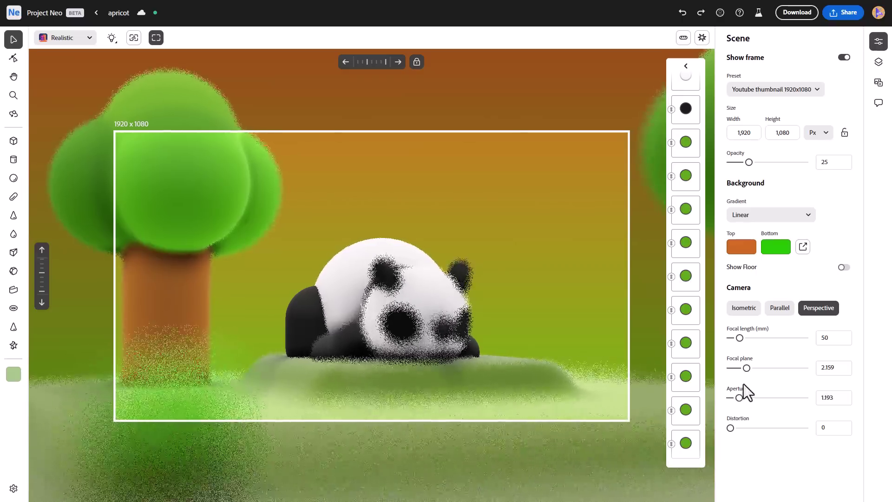
{"action": "mouse_move", "coordinate": [747, 368]}
{"action": "left_mouse_down"}
{"action": "mouse_move", "coordinate": [758, 367]}
{"action": "mouse_move", "coordinate": [740, 377]}
{"action": "mouse_move", "coordinate": [733, 400]}
{"action": "mouse_move", "coordinate": [743, 369]}
{"action": "left_mouse_up"}
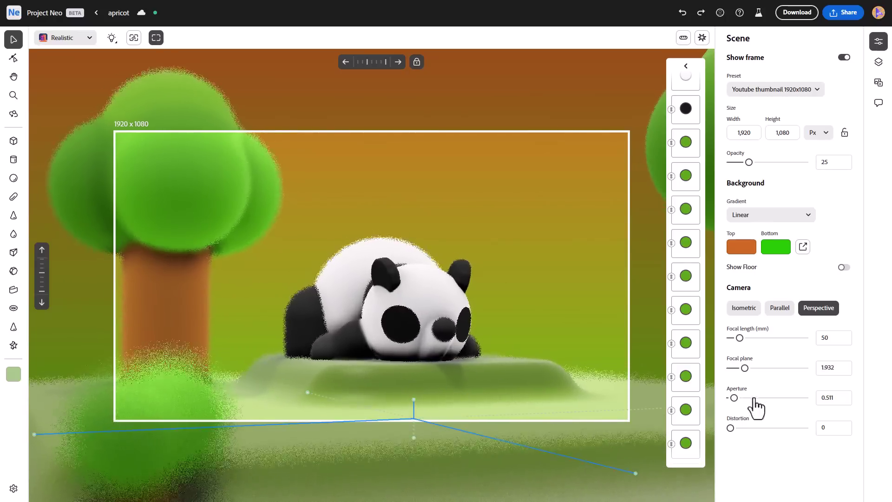
{"action": "left_click_drag", "start_coordinate": [733, 399], "coordinate": [725, 443]}
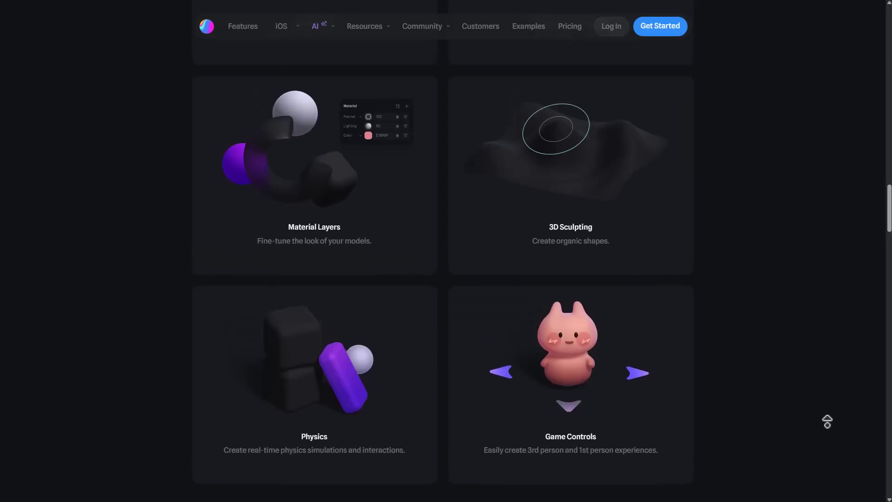
{"action": "scroll", "coordinate": [827, 421], "scroll_direction": "up", "scroll_amount": 8}
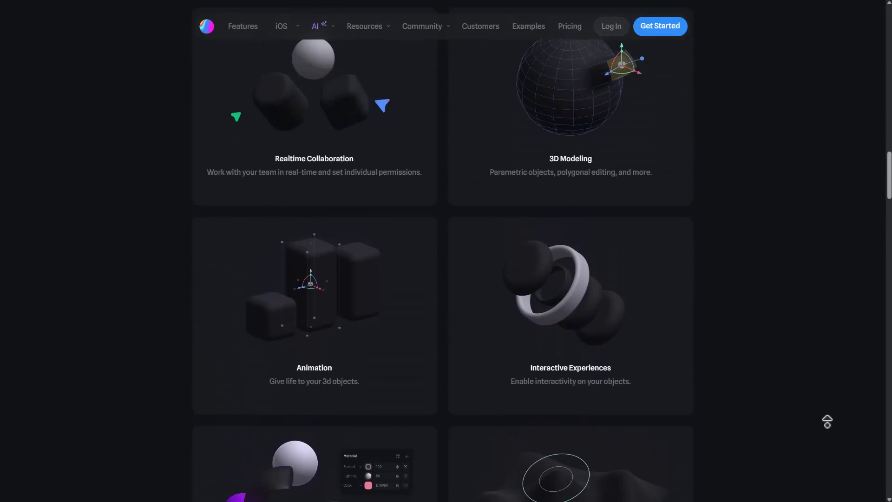
{"action": "scroll", "coordinate": [828, 421], "scroll_direction": "up", "scroll_amount": 8}
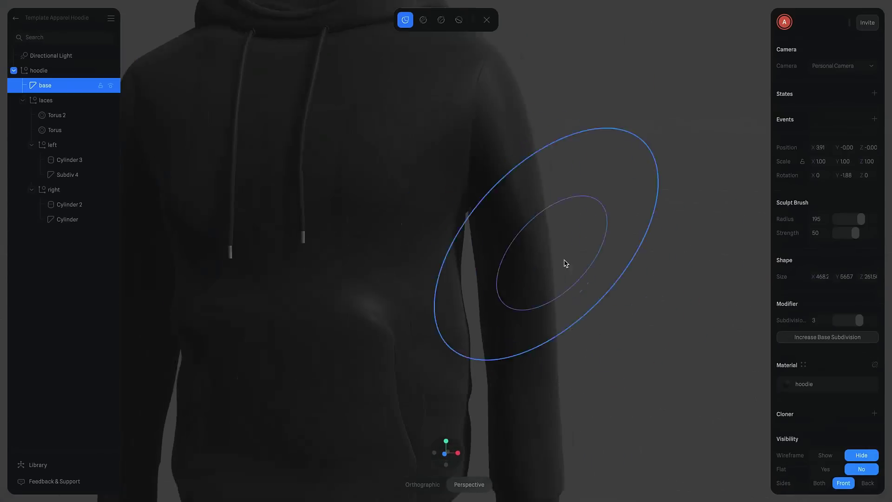
{"action": "scroll", "coordinate": [604, 297], "scroll_direction": "down", "scroll_amount": 3}
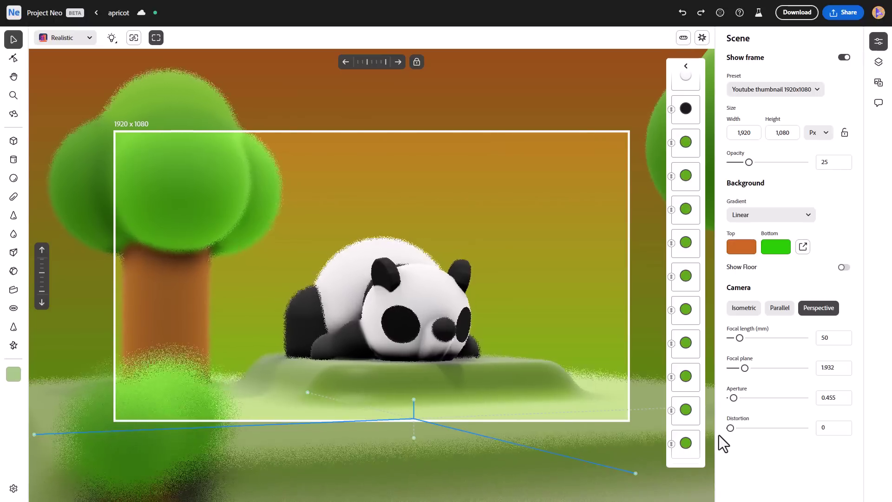
Step: Open the download options for the finished panda scene
{"action": "left_click", "coordinate": [796, 13]}
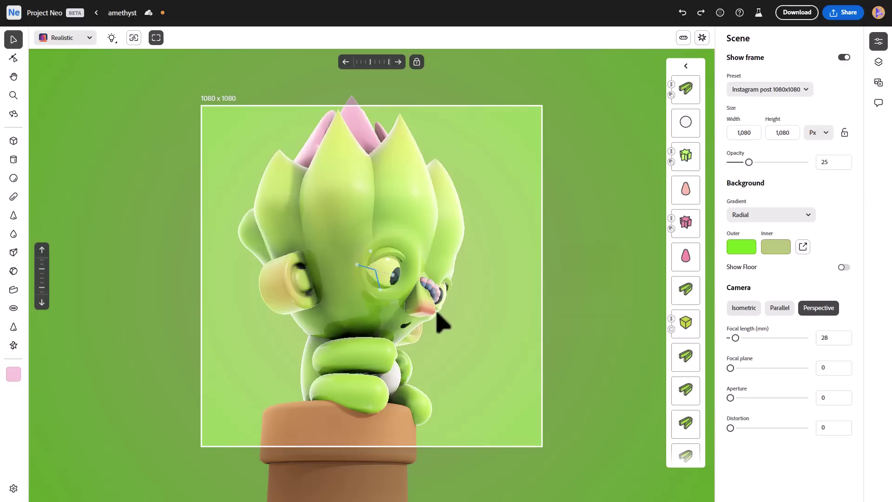
Step: Examine the potted green plant character's face, ears and arms from several angles within its 1080x1080 frame
{"action": "left_click_drag", "start_coordinate": [438, 319], "coordinate": [401, 327]}
{"action": "right_click_drag", "start_coordinate": [402, 327], "coordinate": [309, 367]}
{"action": "scroll", "coordinate": [327, 375], "scroll_direction": "up", "scroll_amount": 3}
{"action": "middle_click_drag", "start_coordinate": [359, 371], "coordinate": [409, 386]}
{"action": "right_click_drag", "start_coordinate": [409, 385], "coordinate": [483, 339]}
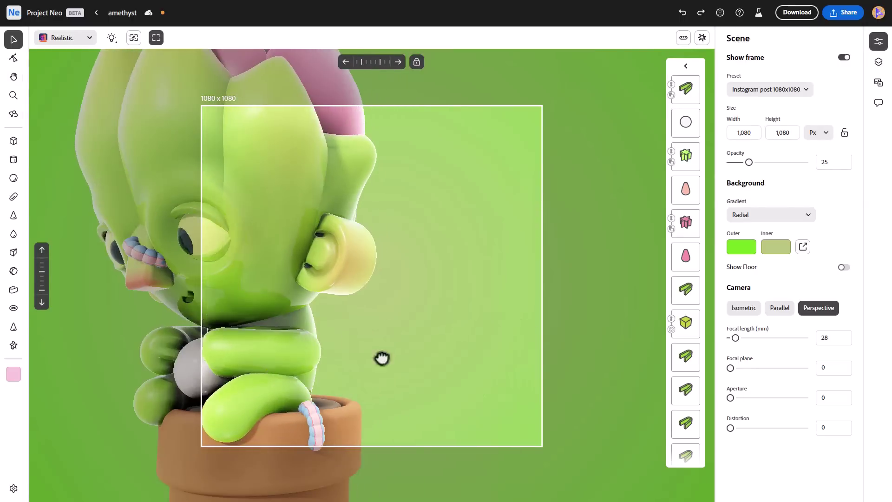
{"action": "middle_click_drag", "start_coordinate": [382, 359], "coordinate": [515, 390]}
{"action": "scroll", "coordinate": [388, 370], "scroll_direction": "up", "scroll_amount": 2}
{"action": "scroll", "coordinate": [394, 372], "scroll_direction": "up", "scroll_amount": 1}
{"action": "right_click_drag", "start_coordinate": [337, 377], "coordinate": [390, 370]}
{"action": "left_click_drag", "start_coordinate": [390, 370], "coordinate": [382, 350]}
{"action": "left_click", "coordinate": [368, 321]}
{"action": "right_click_drag", "start_coordinate": [421, 369], "coordinate": [321, 367]}
{"action": "left_click", "coordinate": [303, 367]}
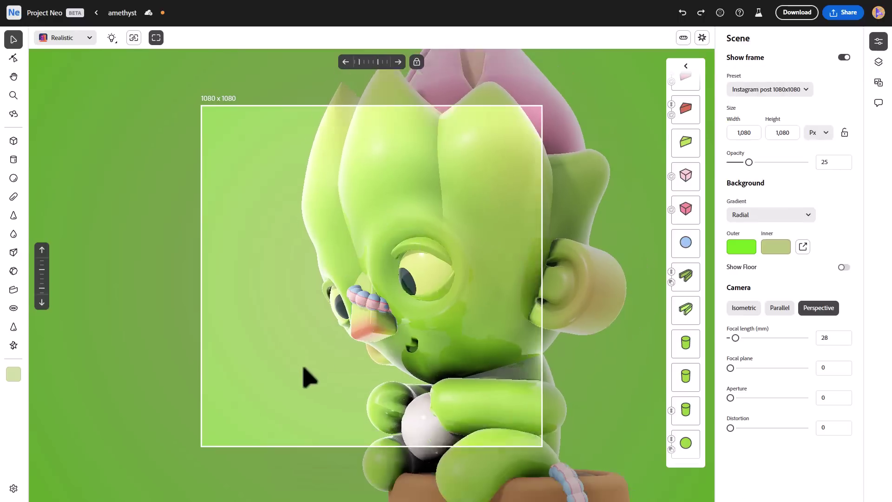